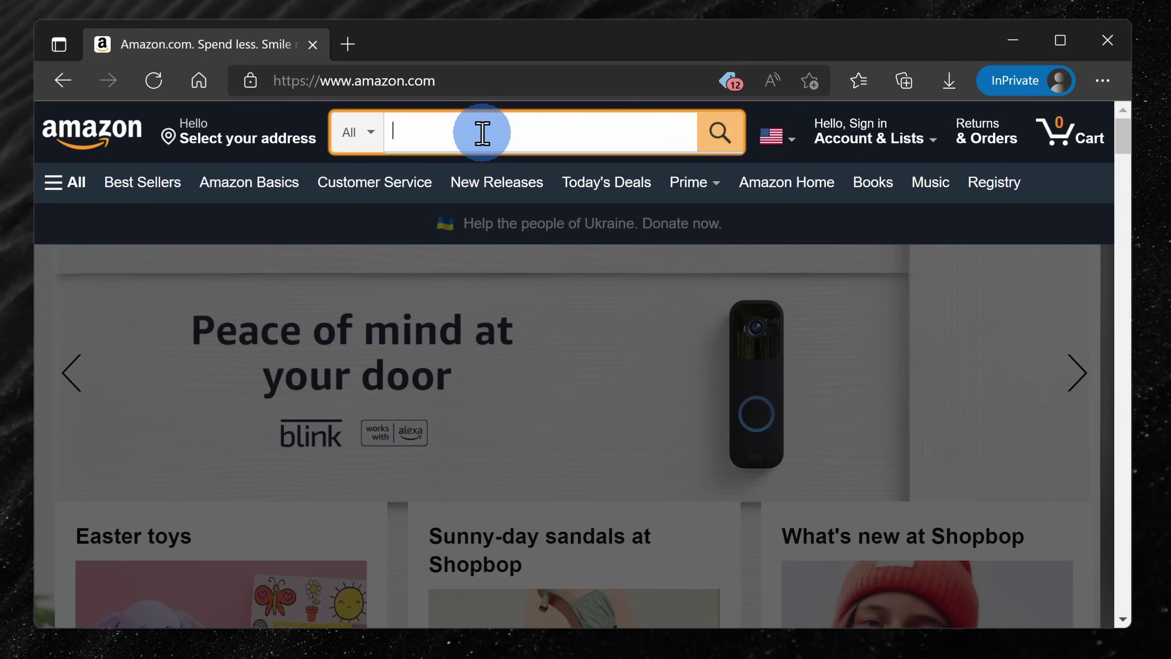
Search Amazon for 'thunderbolt to thunderbolt cable'
type("thunderbolt")
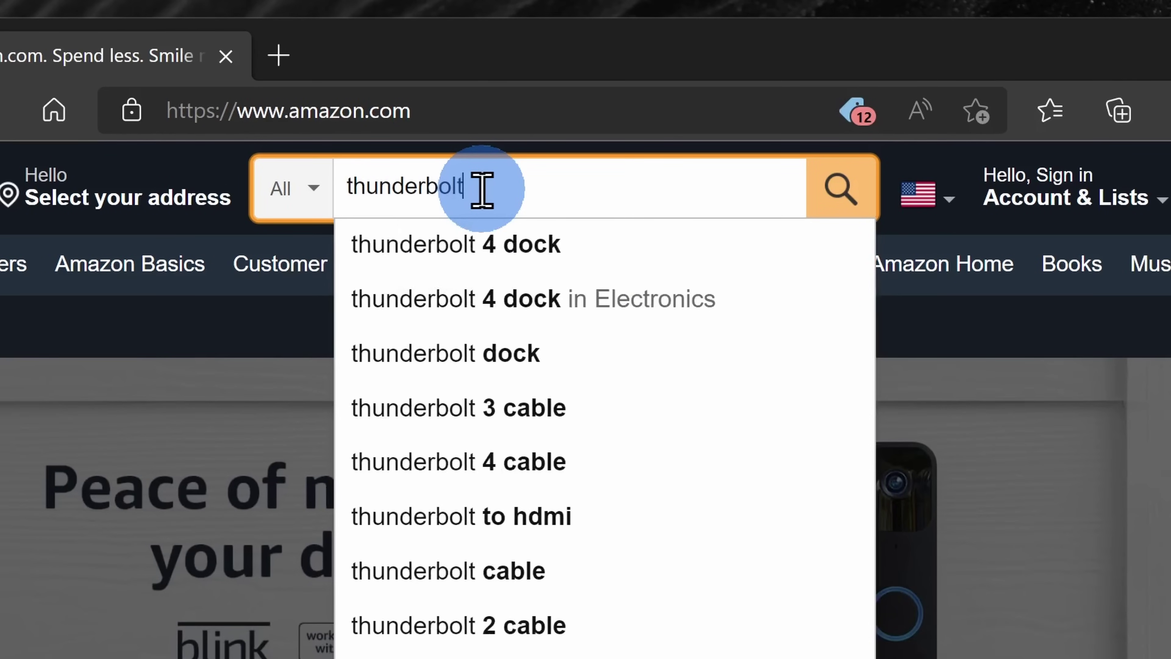
type(" to thunderbolt")
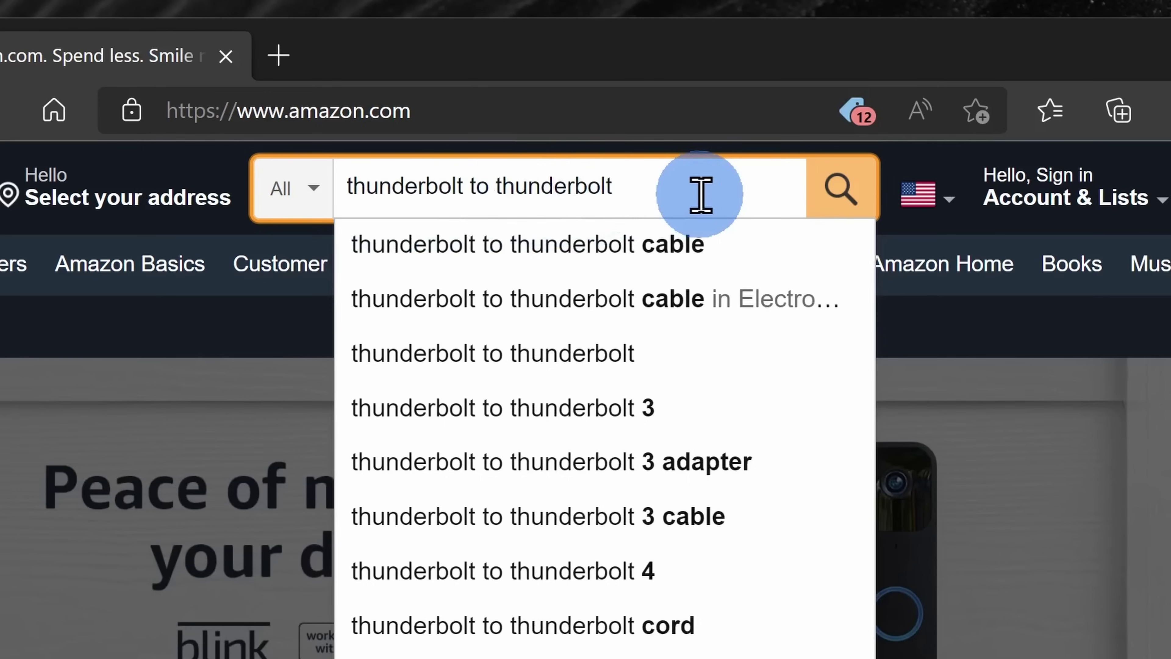
type("cable")
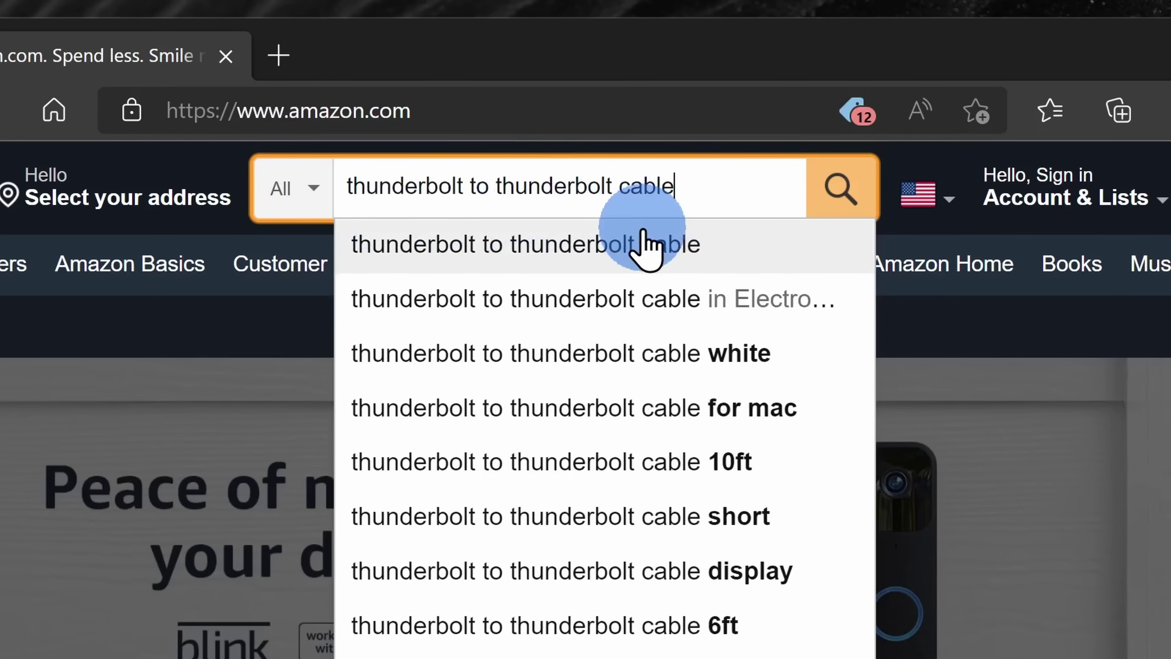
left_click(839, 203)
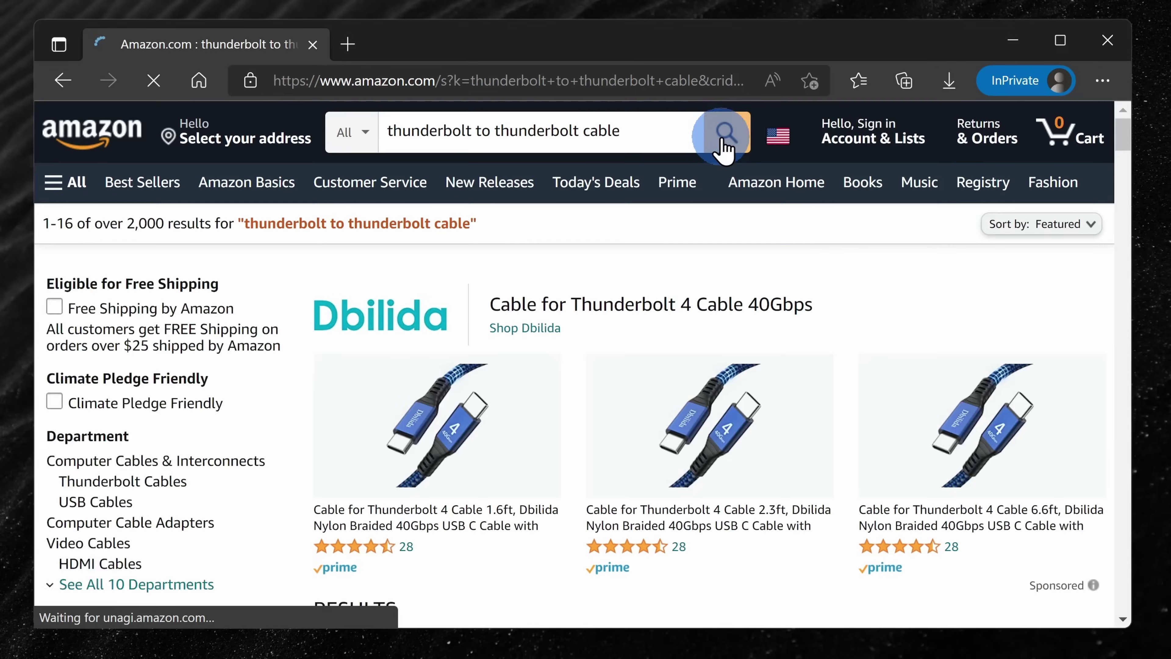
Open the Nimaso Thunderbolt 3 cable listing from the search results
scroll(740, 157, "down", 5)
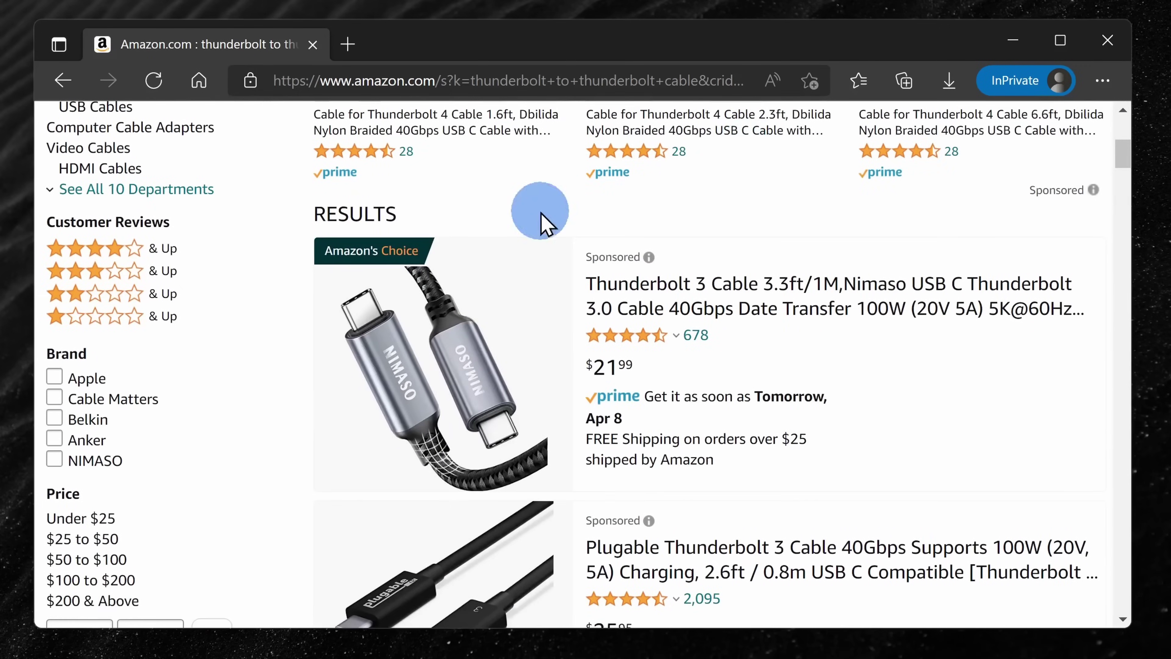
scroll(791, 383, "down", 5)
scroll(766, 328, "up", 2)
scroll(765, 327, "up", 5)
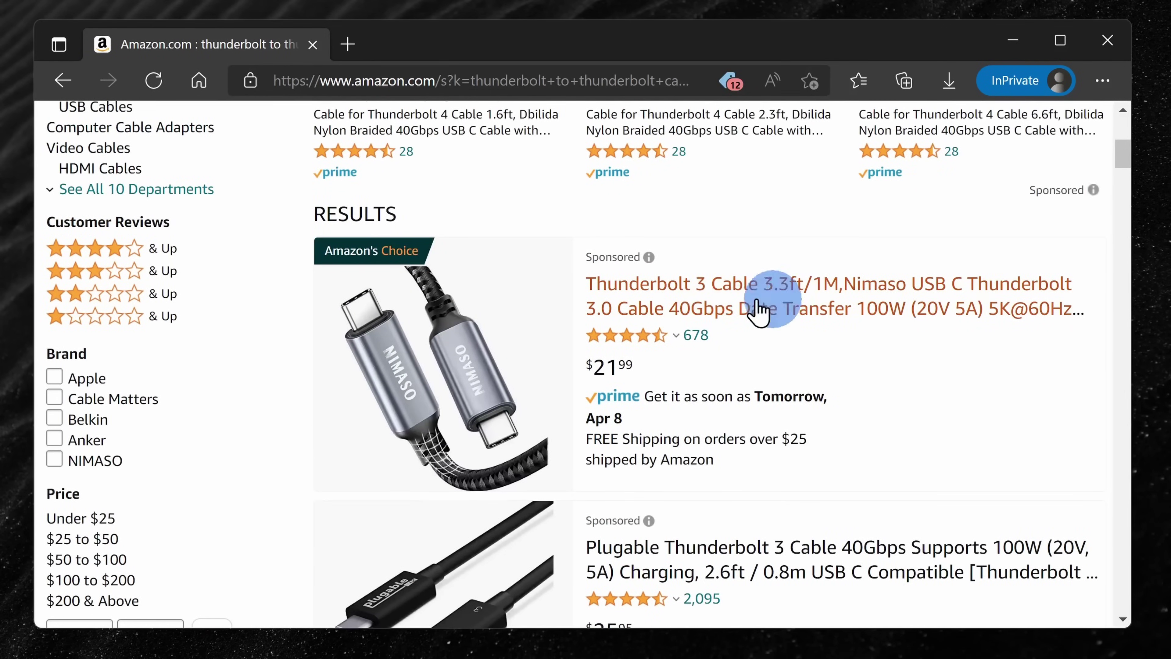
left_click(706, 309)
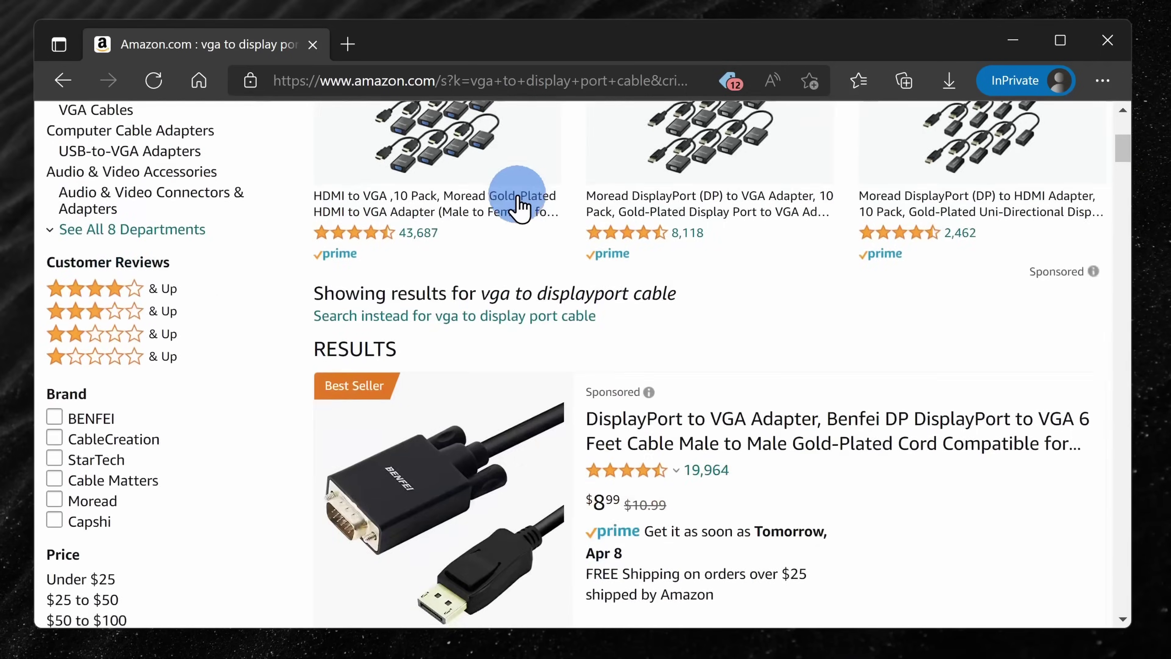
scroll(518, 205, "down", 3)
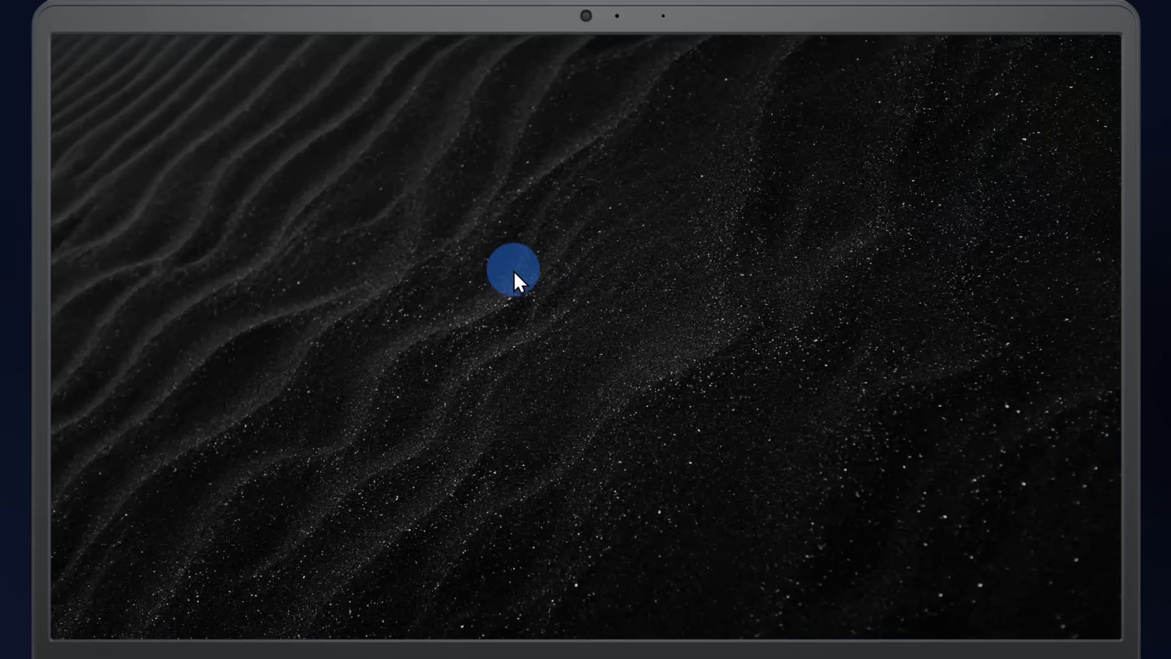
Open Display settings from the desktop and identify both screens' numbers twice
right_click(248, 306)
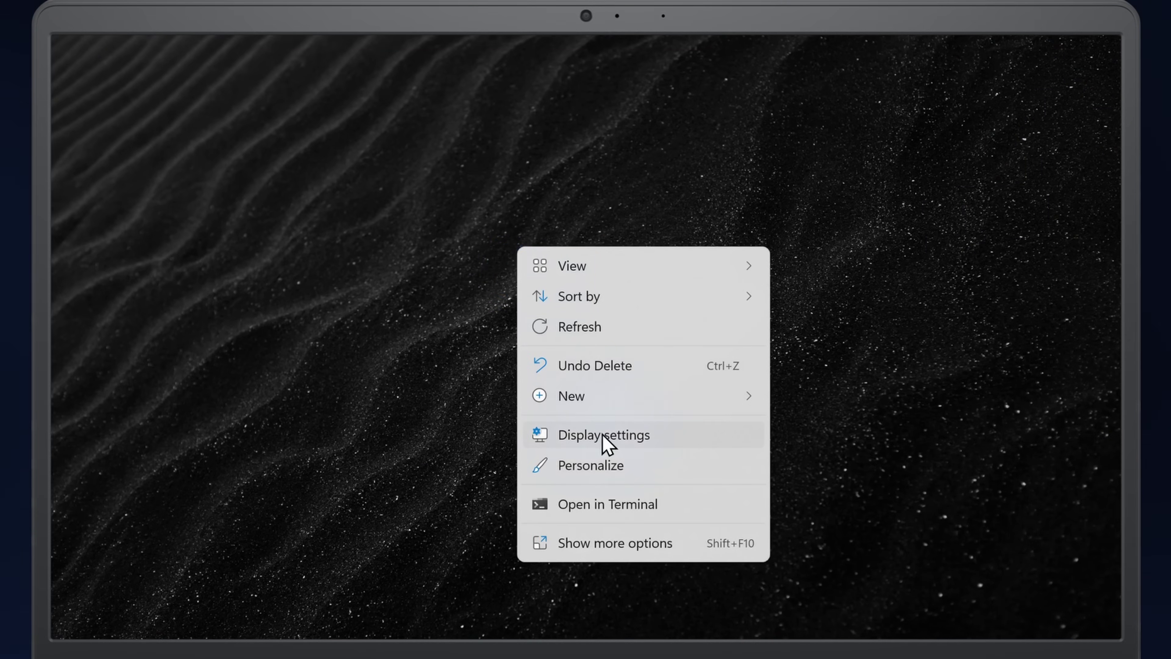
left_click(617, 435)
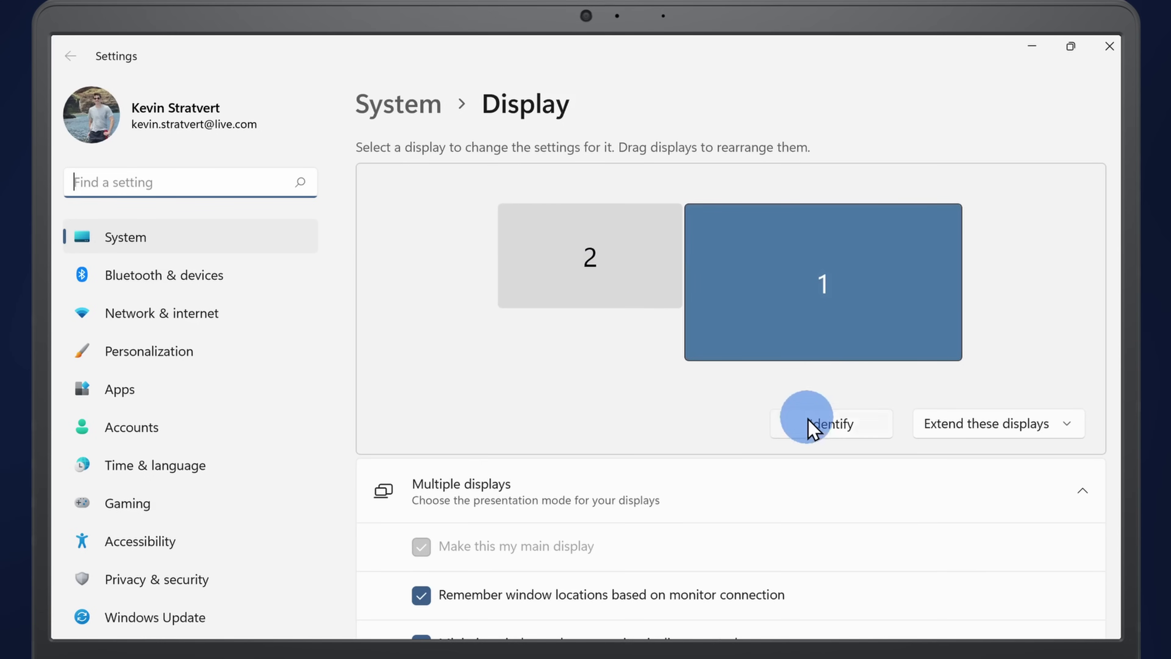
left_click(823, 429)
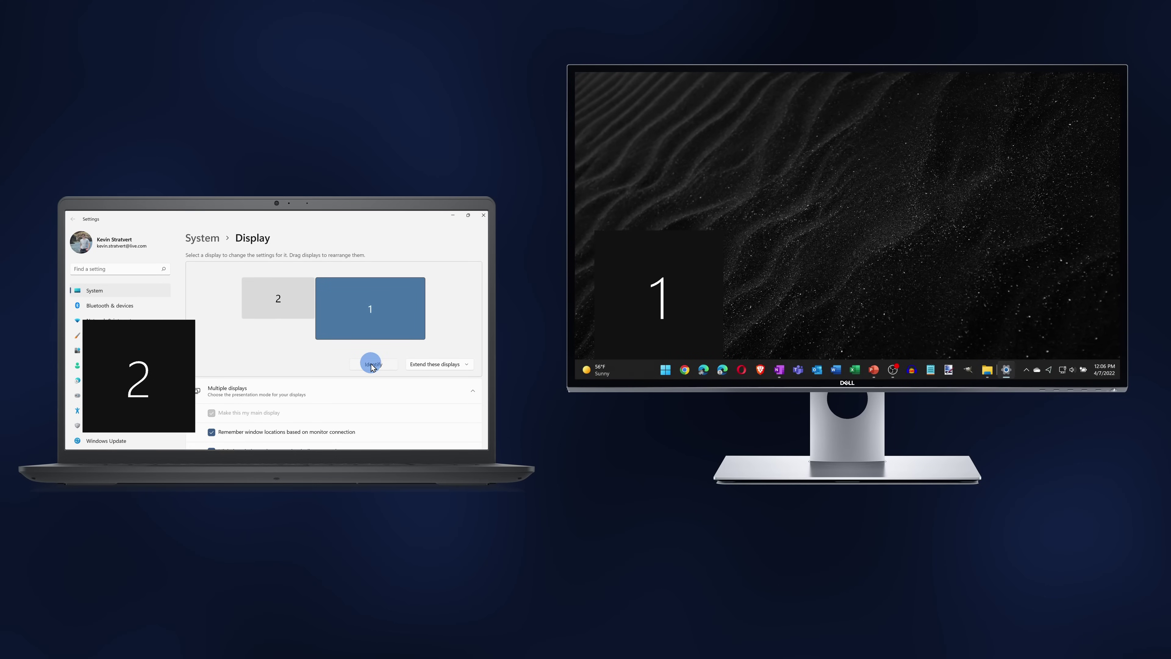
left_click(372, 365)
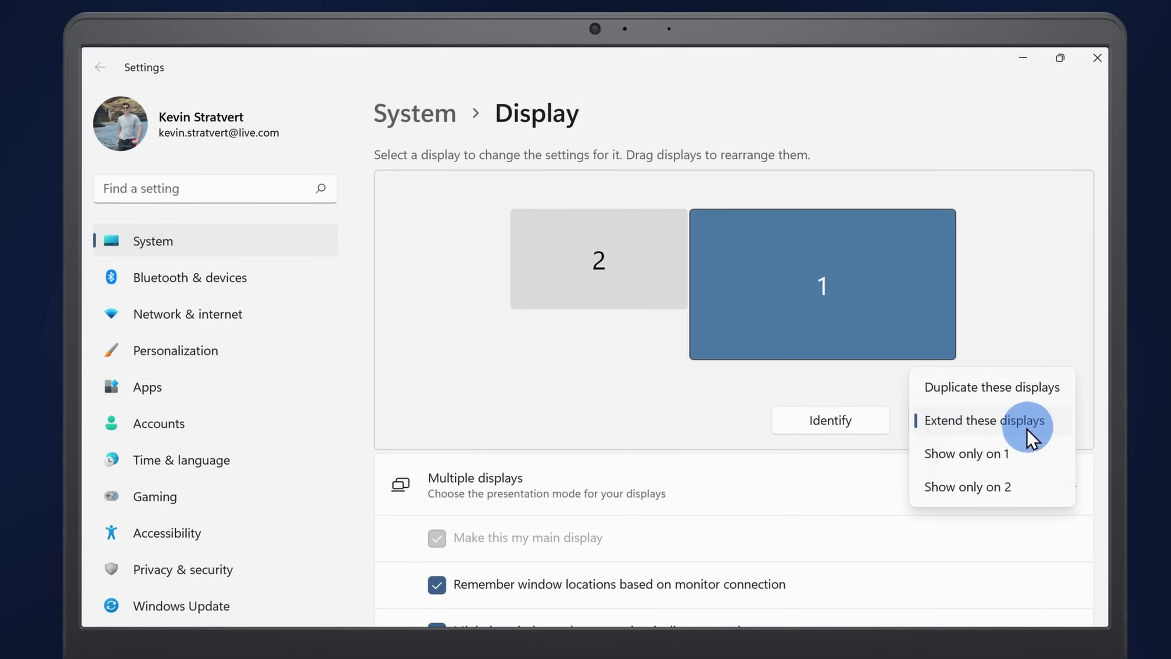
Confirm Extend these displays and place display 2 beside display 1 in the arrangement
left_click(940, 434)
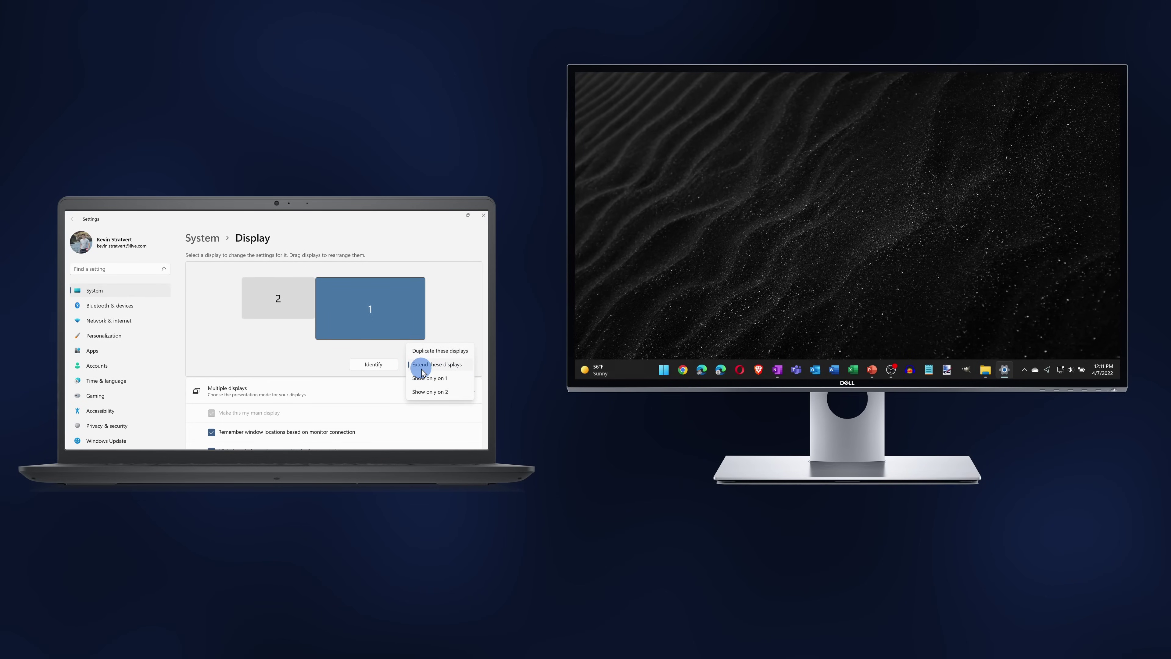
left_click(455, 367)
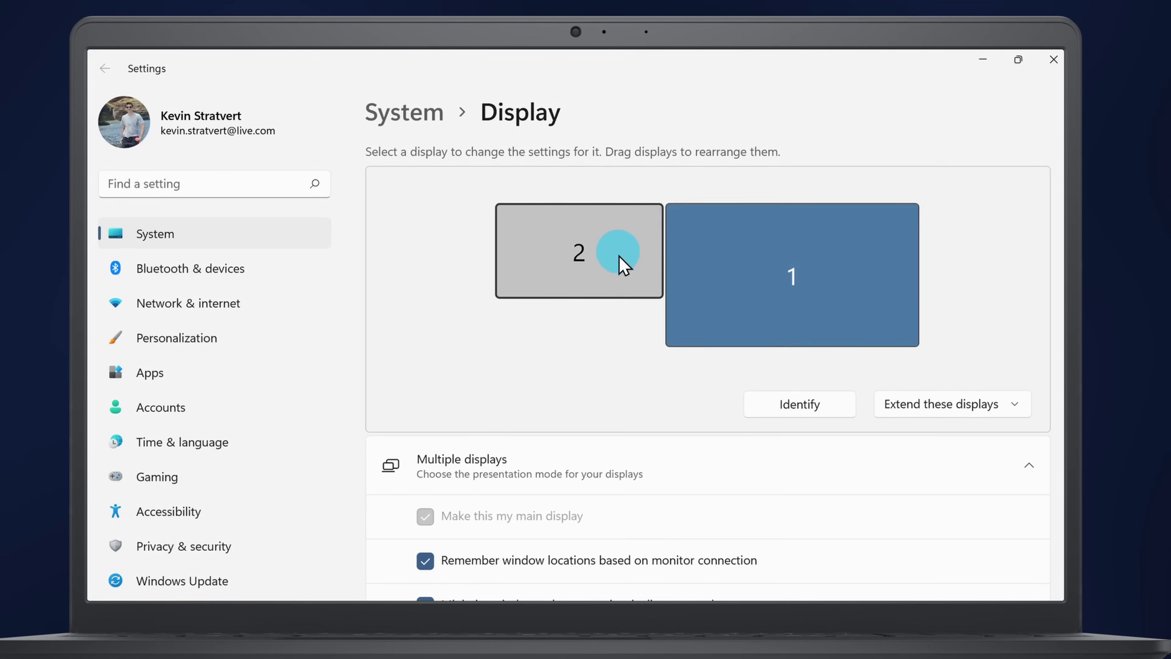
left_click_drag(620, 256, 418, 270)
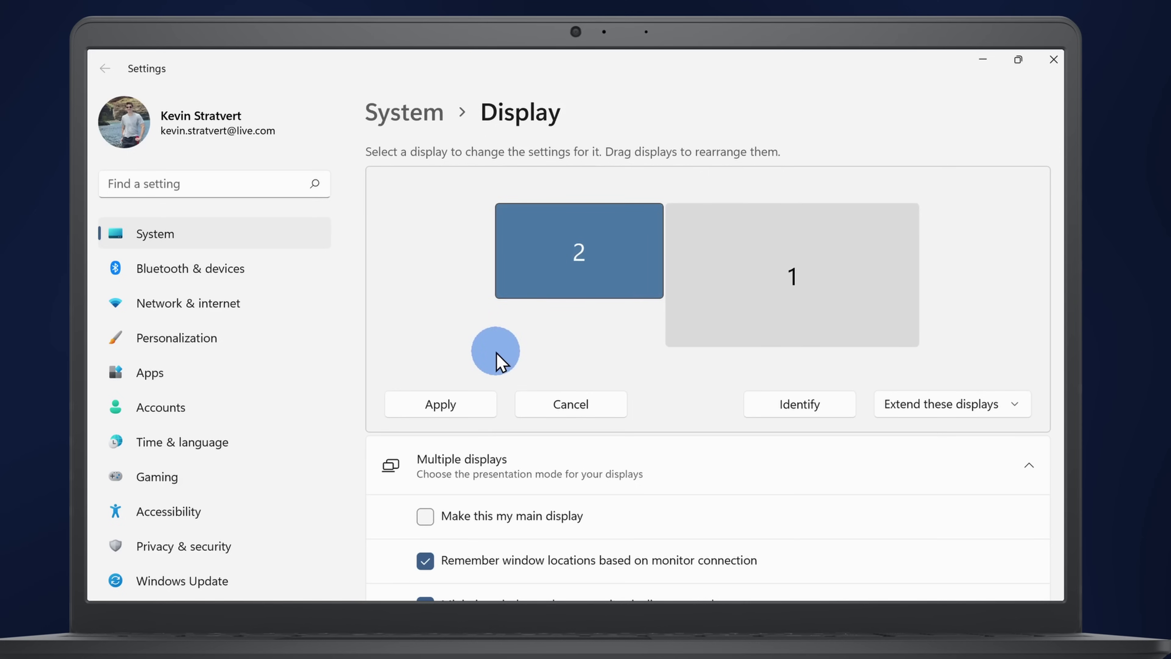
left_click(942, 404)
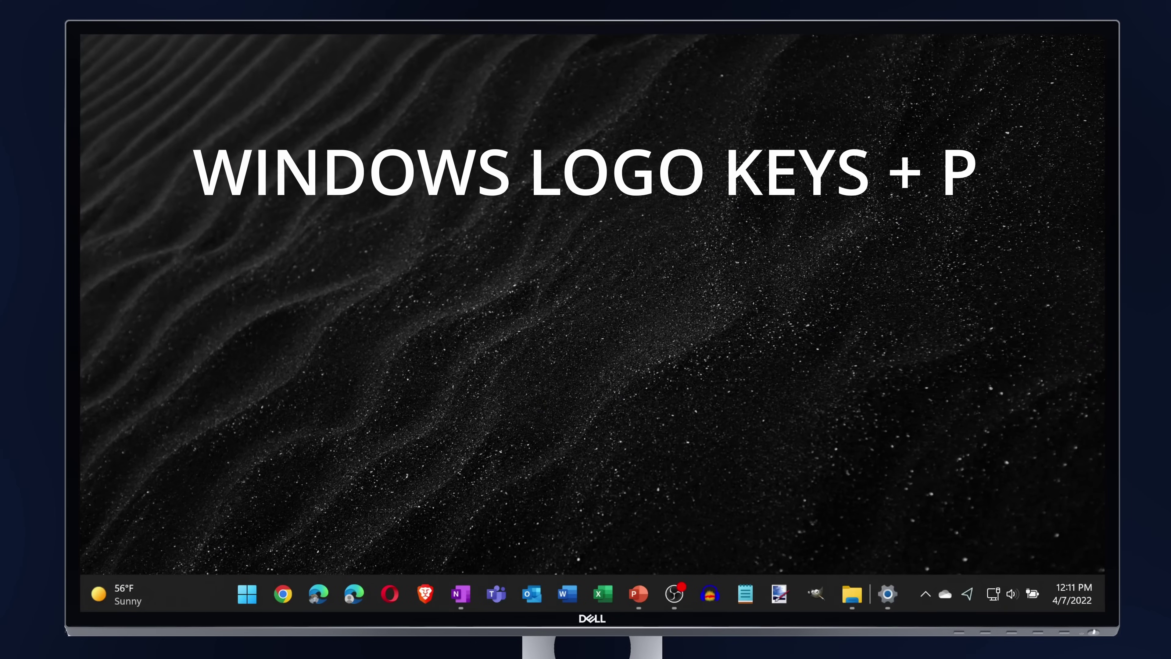
key("super+p")
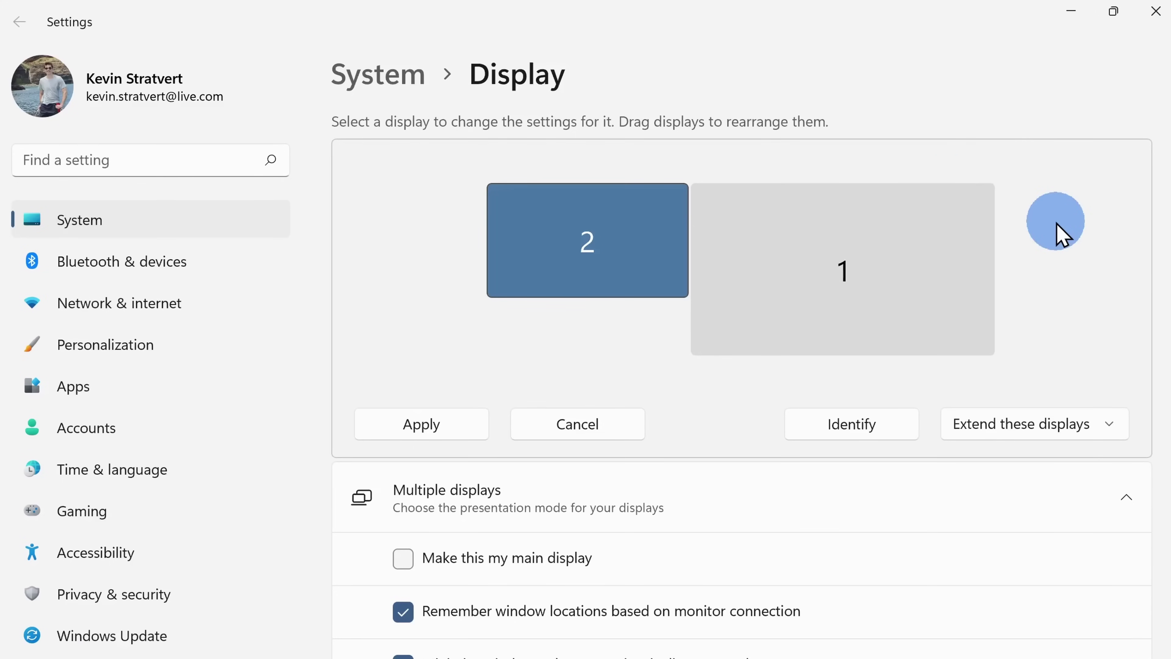
scroll(429, 461, "down", 15)
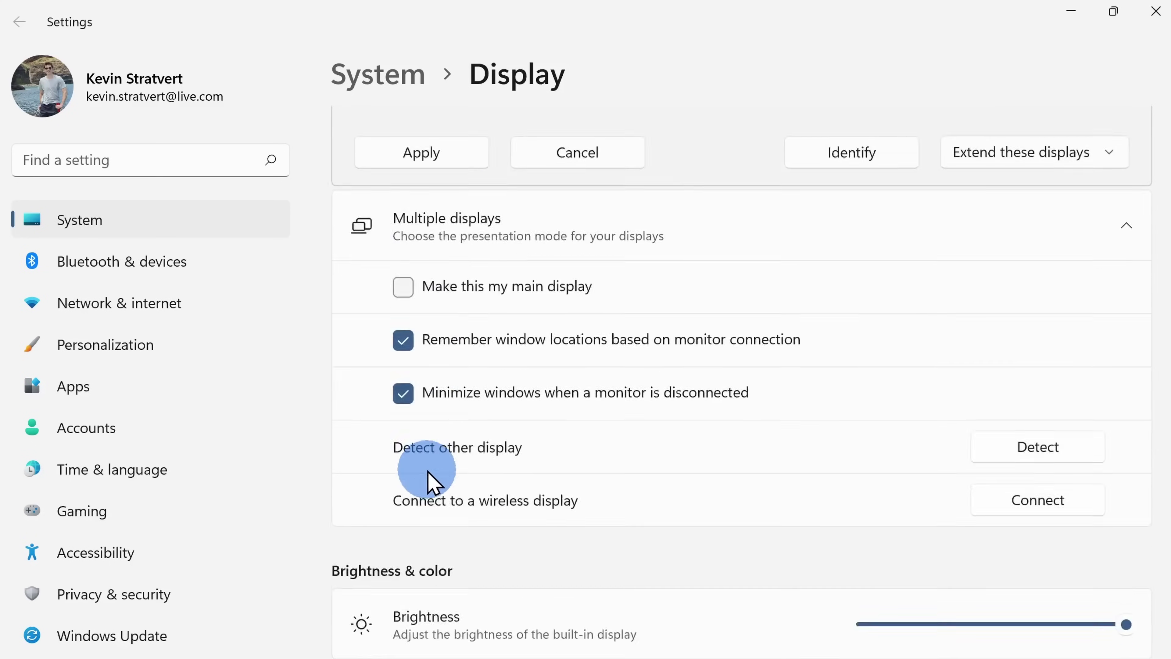
scroll(593, 457, "up", 15)
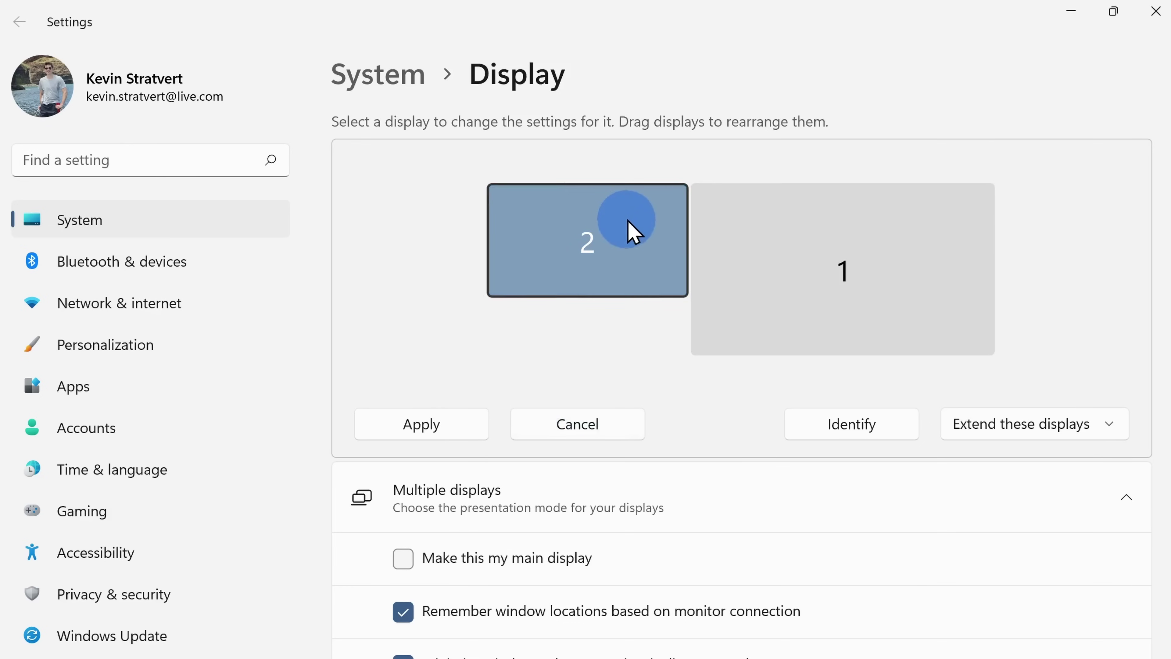
left_click(844, 262)
scroll(824, 295, "down", 3)
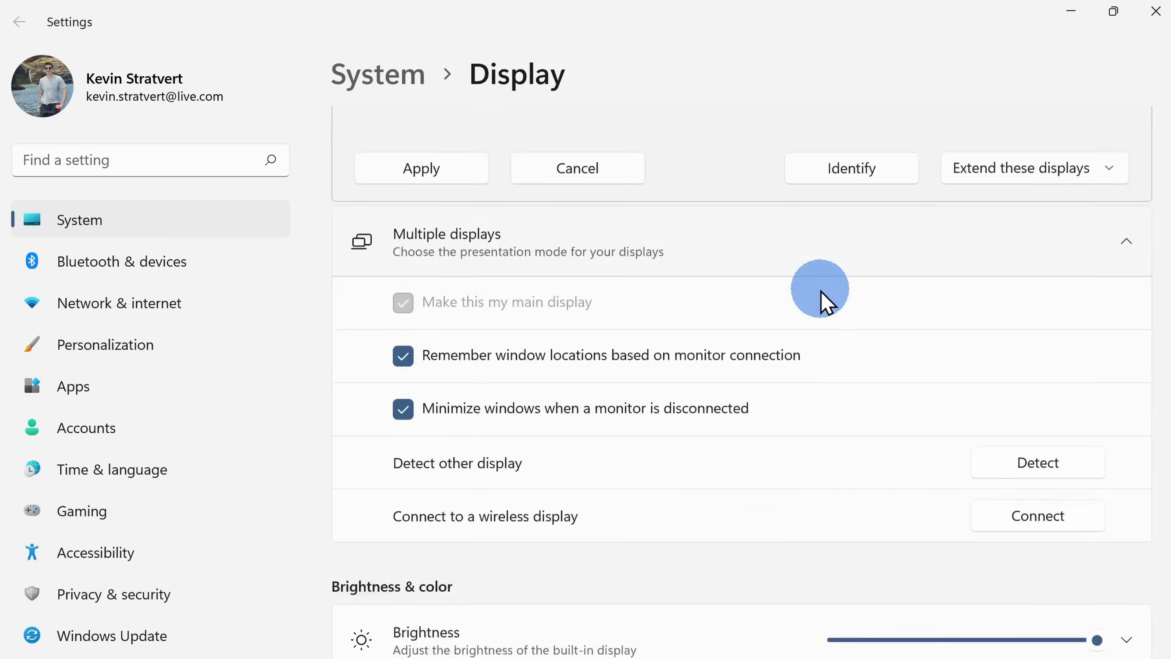
scroll(826, 302, "up", 3)
left_click(628, 266)
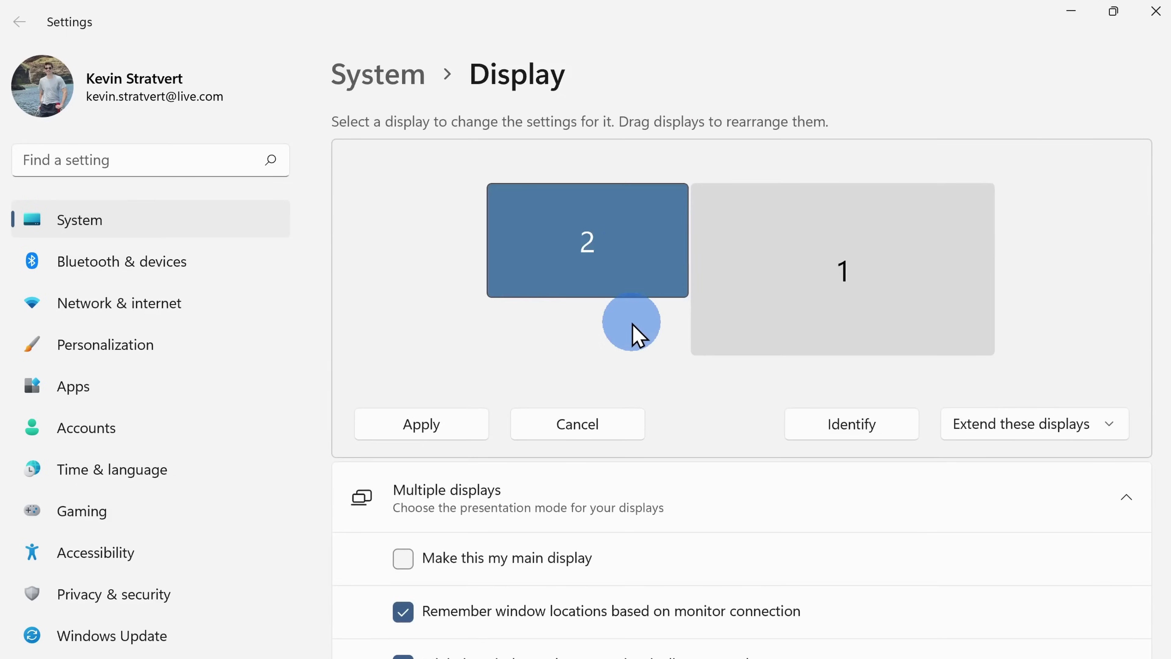
scroll(635, 332, "down", 3)
scroll(636, 332, "up", 3)
left_click(836, 274)
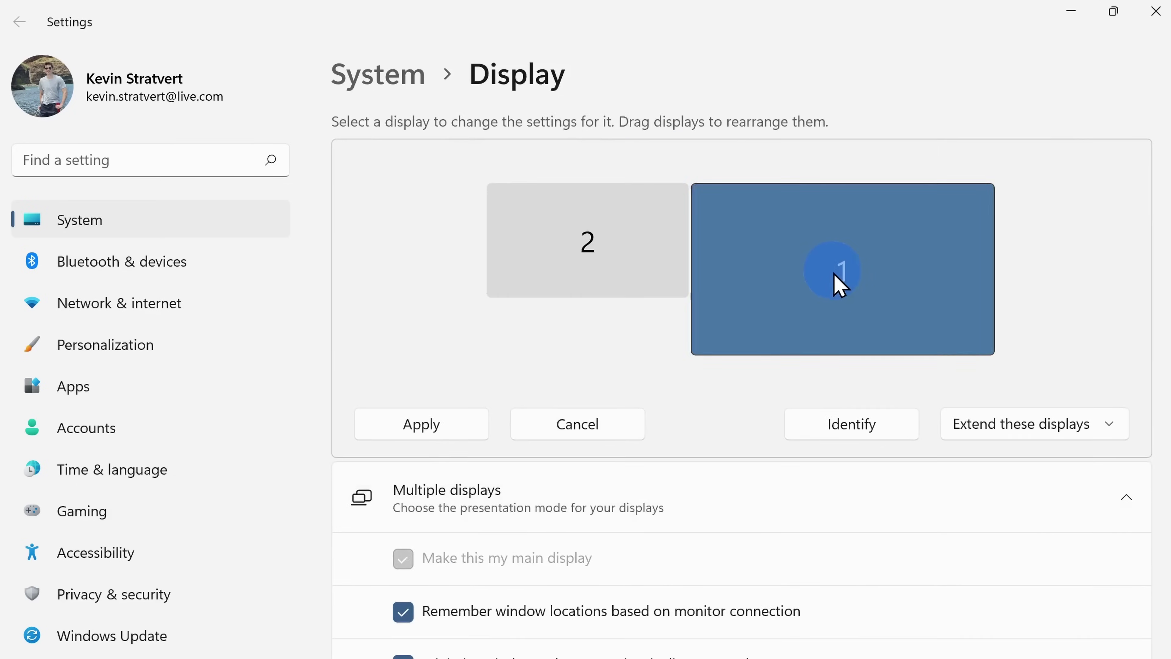
scroll(838, 279, "down", 5)
scroll(842, 284, "up", 5)
left_click(645, 269)
left_click(789, 275)
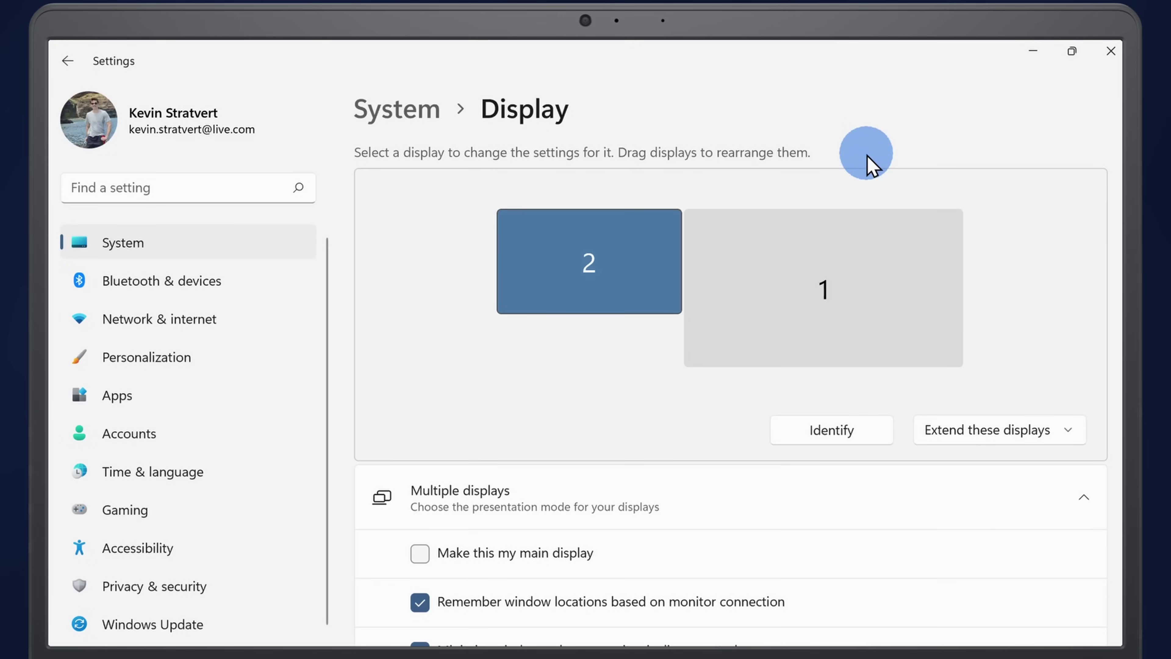
Tick 'Make this my main display' for display 2
scroll(562, 343, "down", 3)
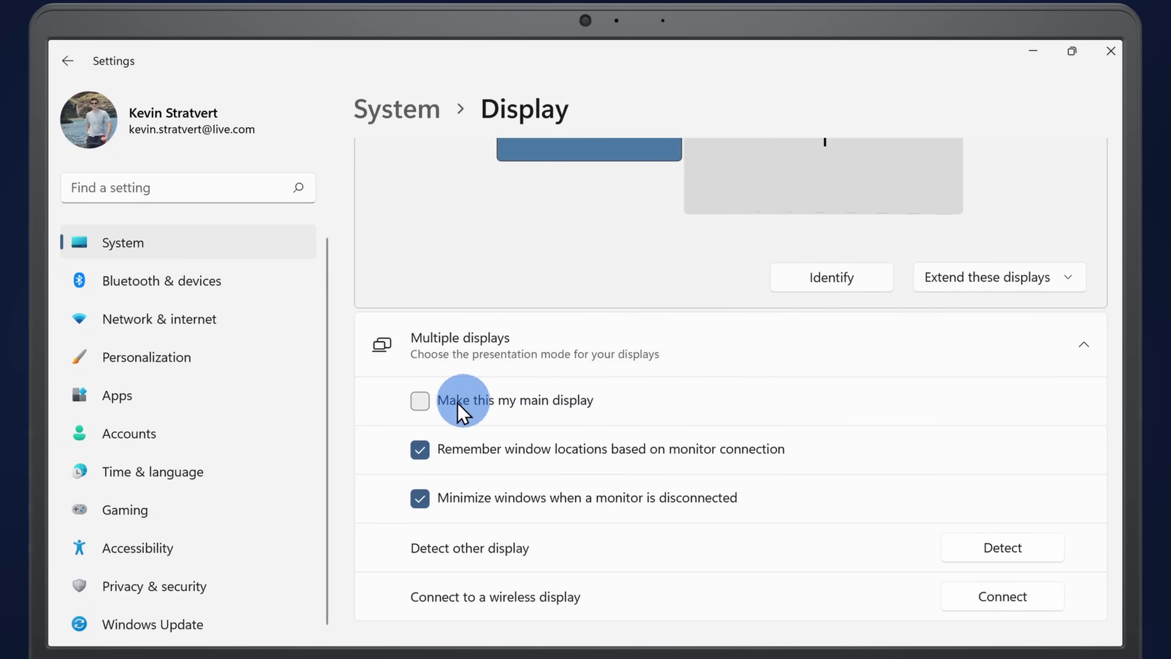
left_click(425, 402)
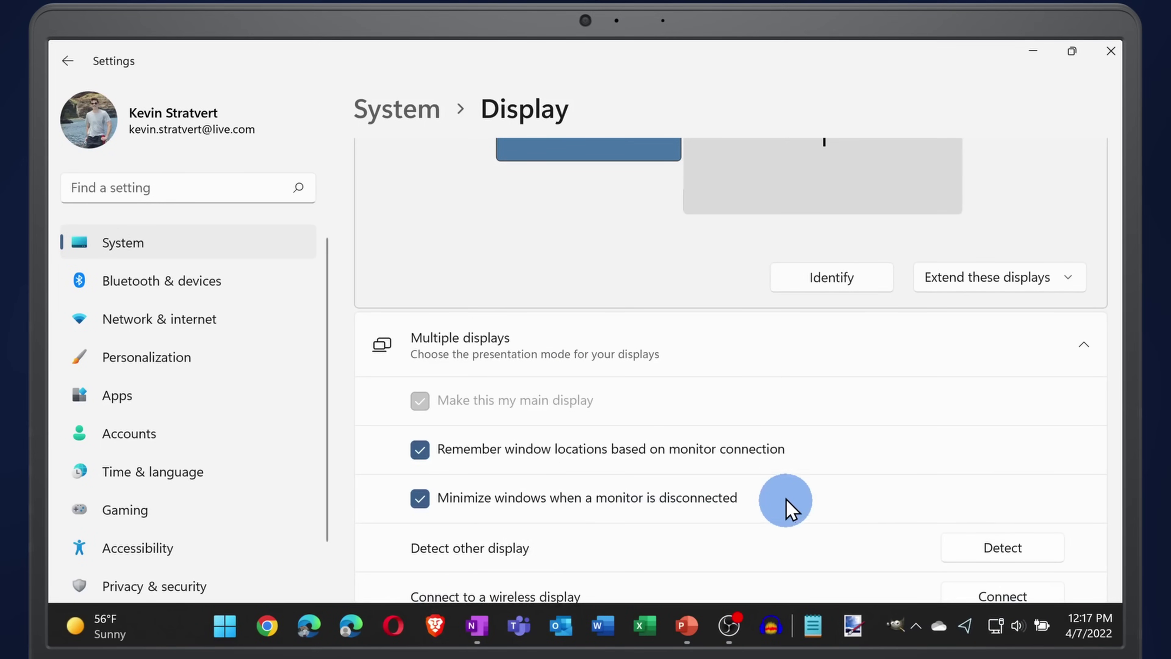
scroll(756, 475, "up", 3)
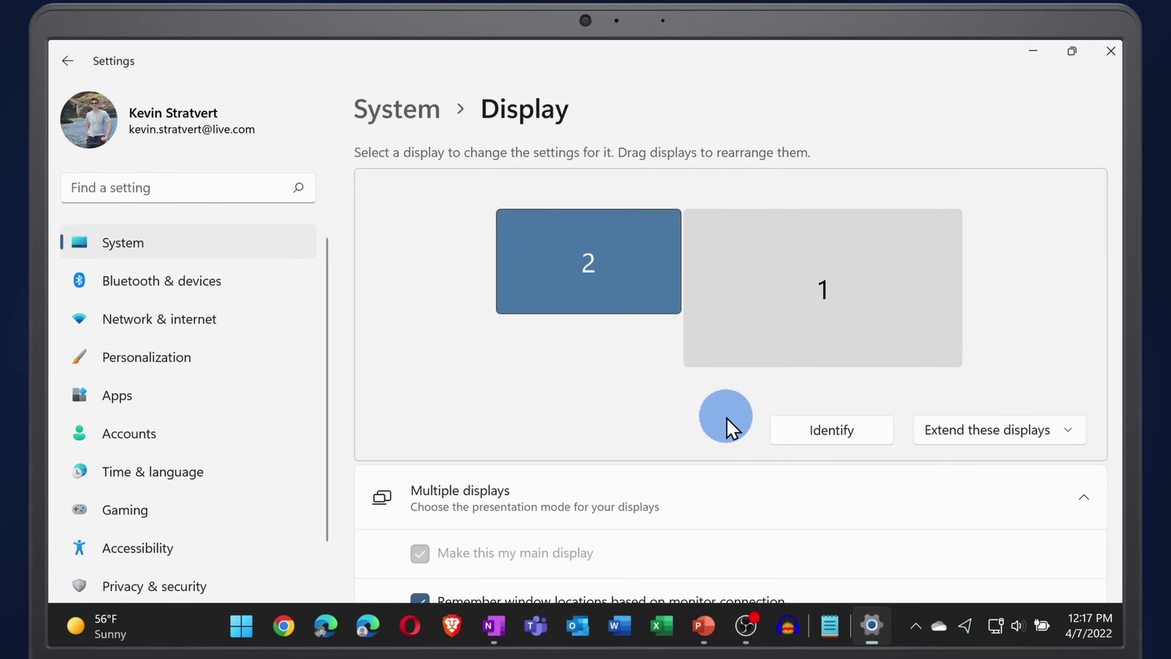
In Personalization > Taskbar behaviors, turn on 'Show my taskbar on all displays' and review the taskbar apps choices
left_click(220, 362)
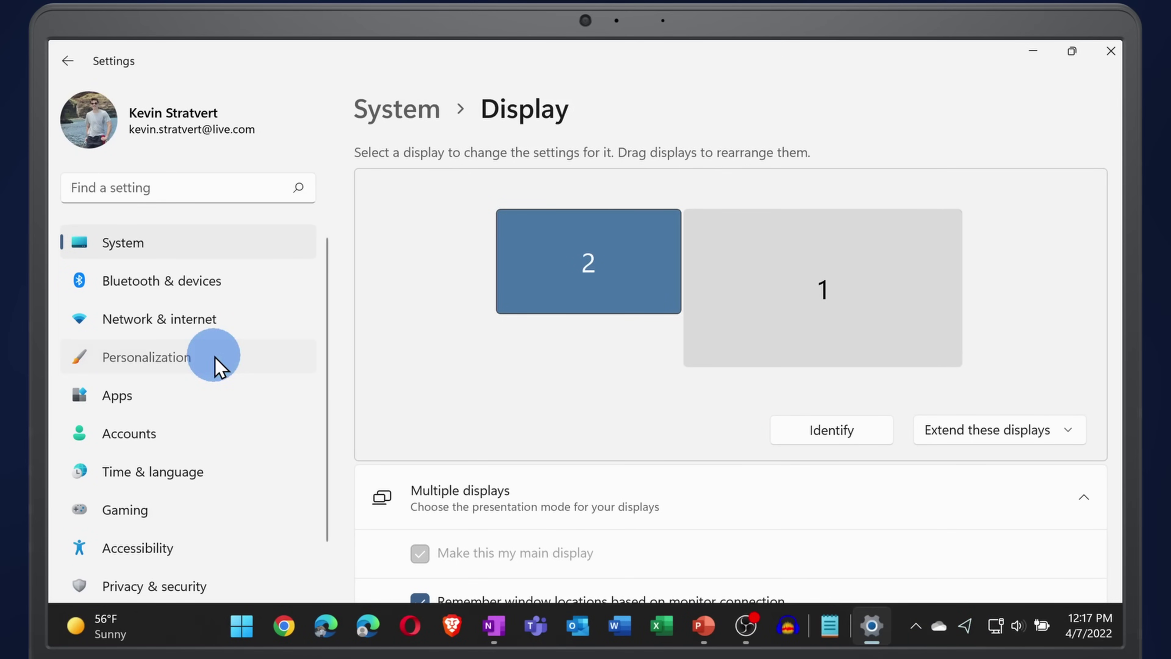
scroll(581, 366, "down", 10)
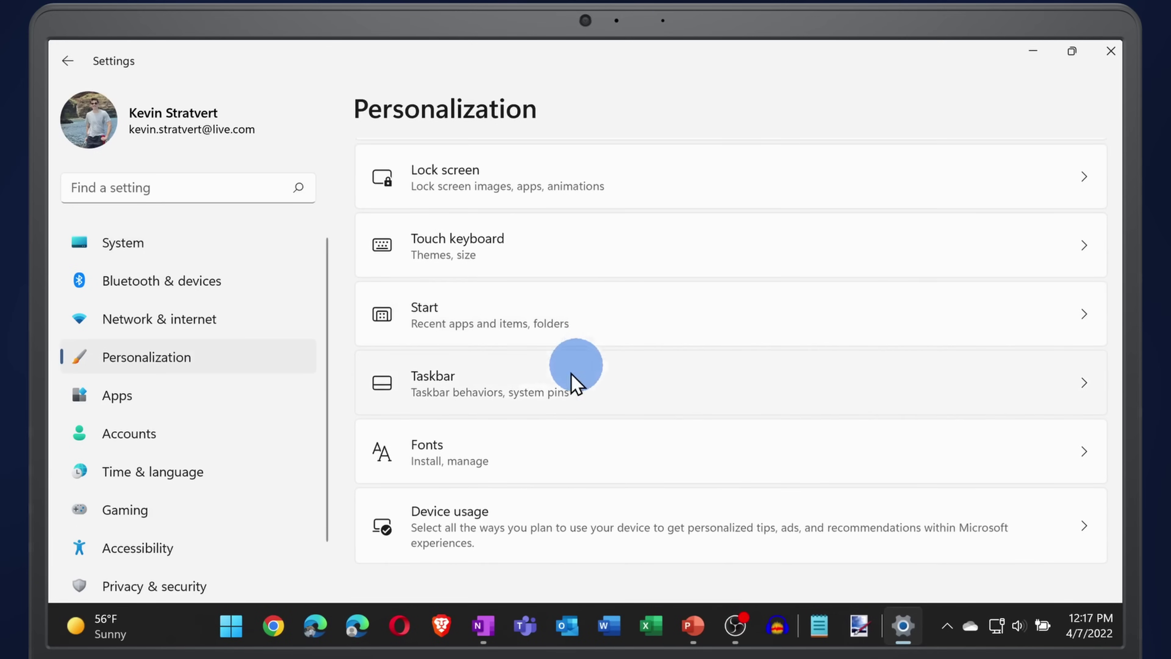
left_click(512, 392)
scroll(512, 388, "down", 5)
left_click(483, 476)
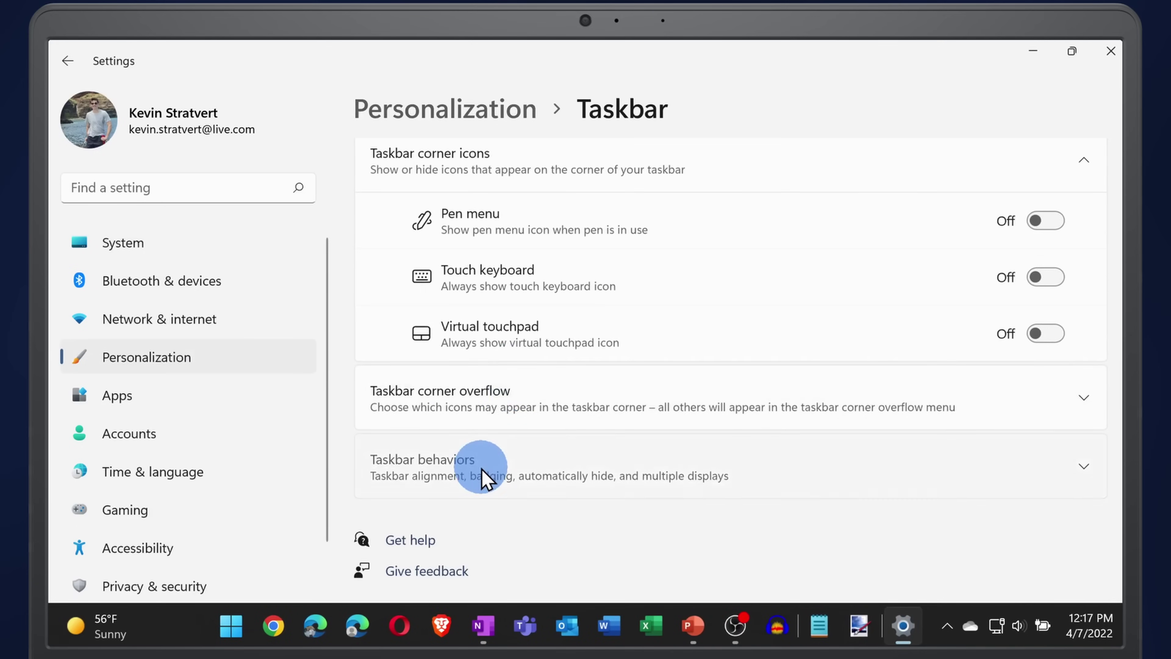
scroll(520, 466, "down", 4)
scroll(582, 439, "down", 1)
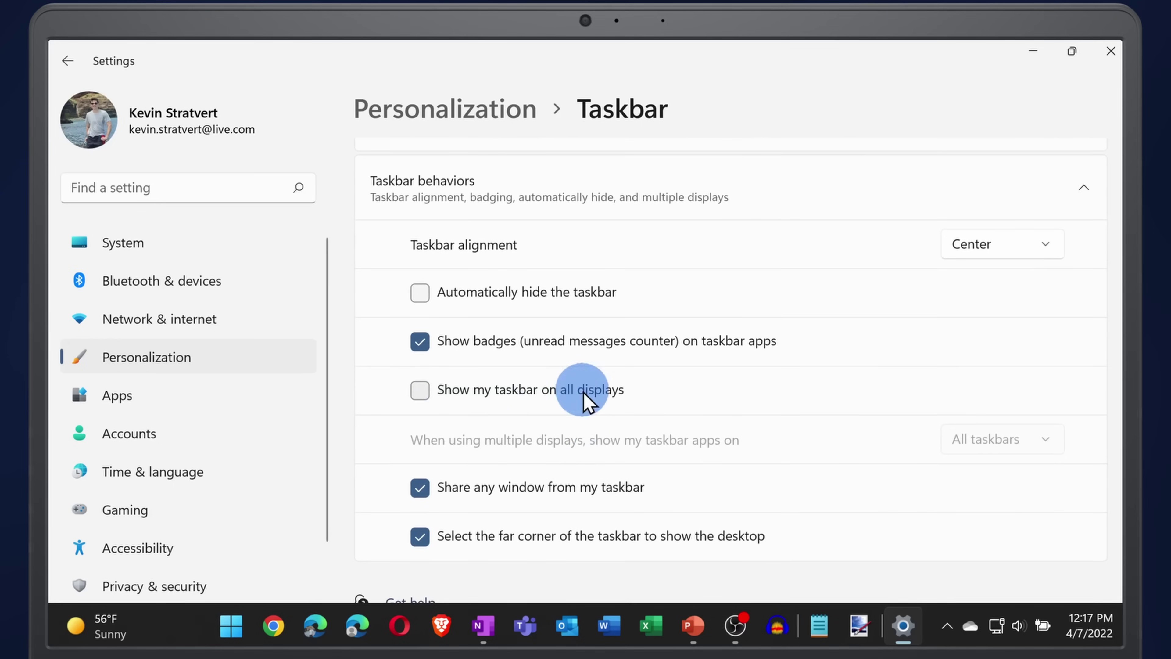
left_click(537, 393)
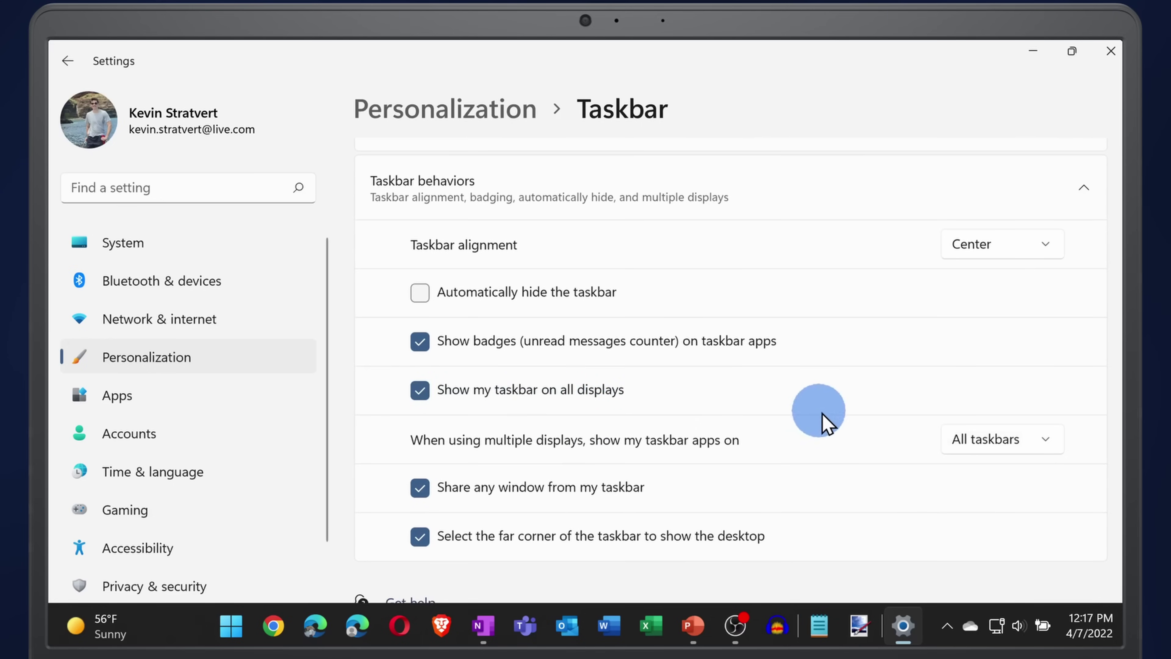
left_click(989, 440)
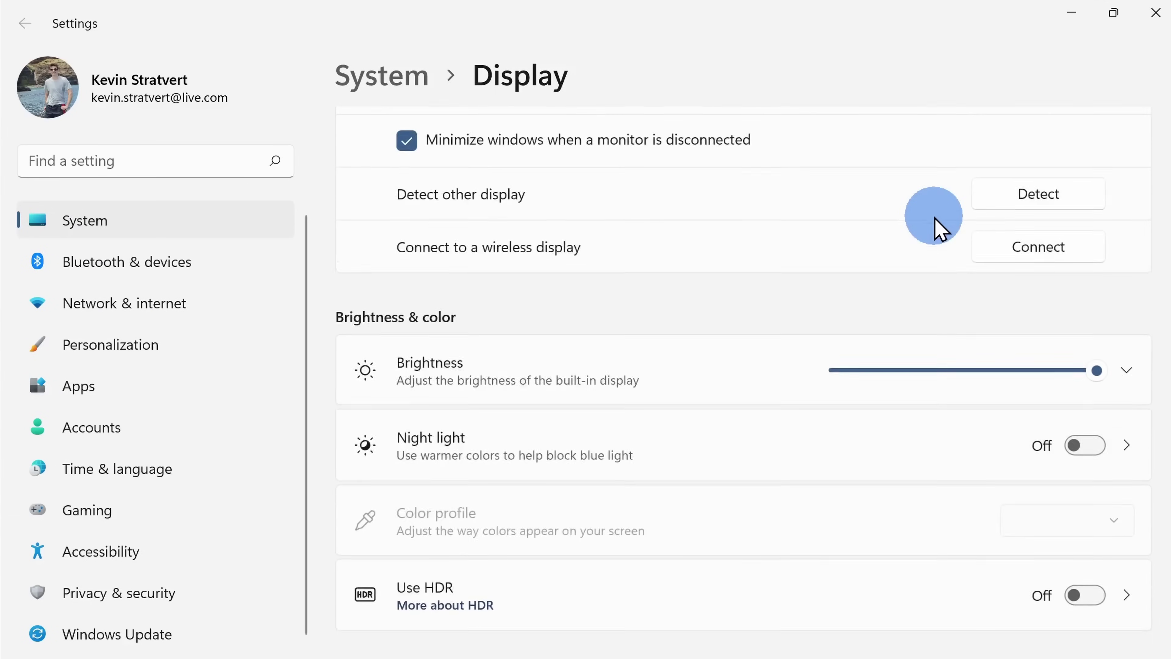
Change the display scale to a smaller size
scroll(936, 221, "down", 8)
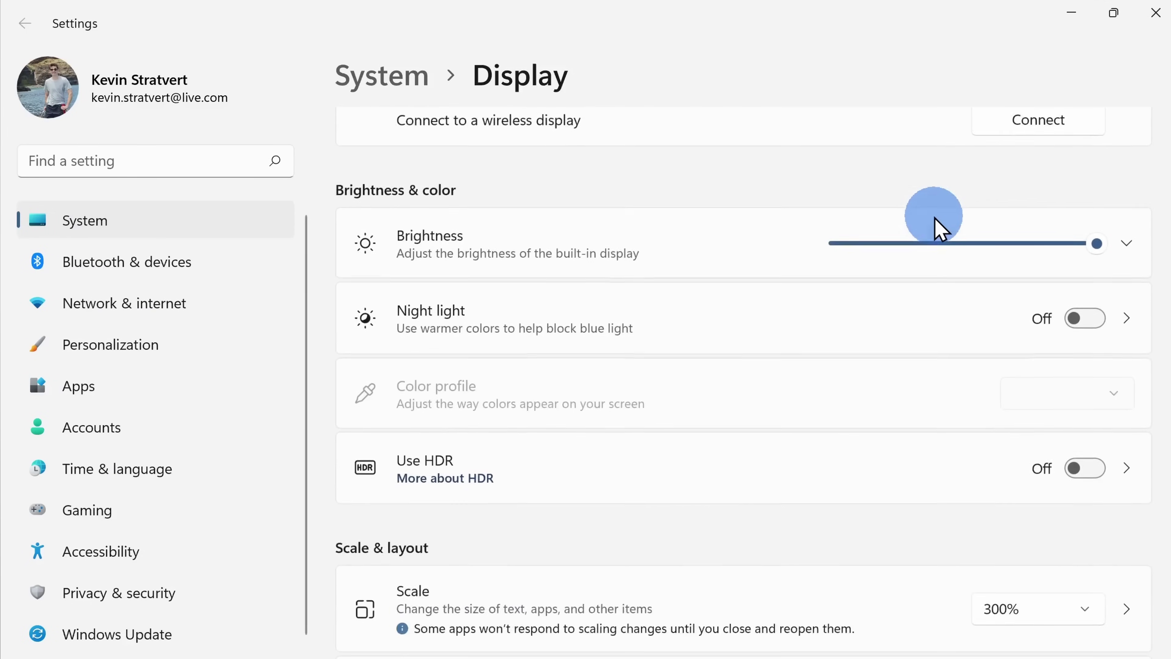
left_click(976, 360)
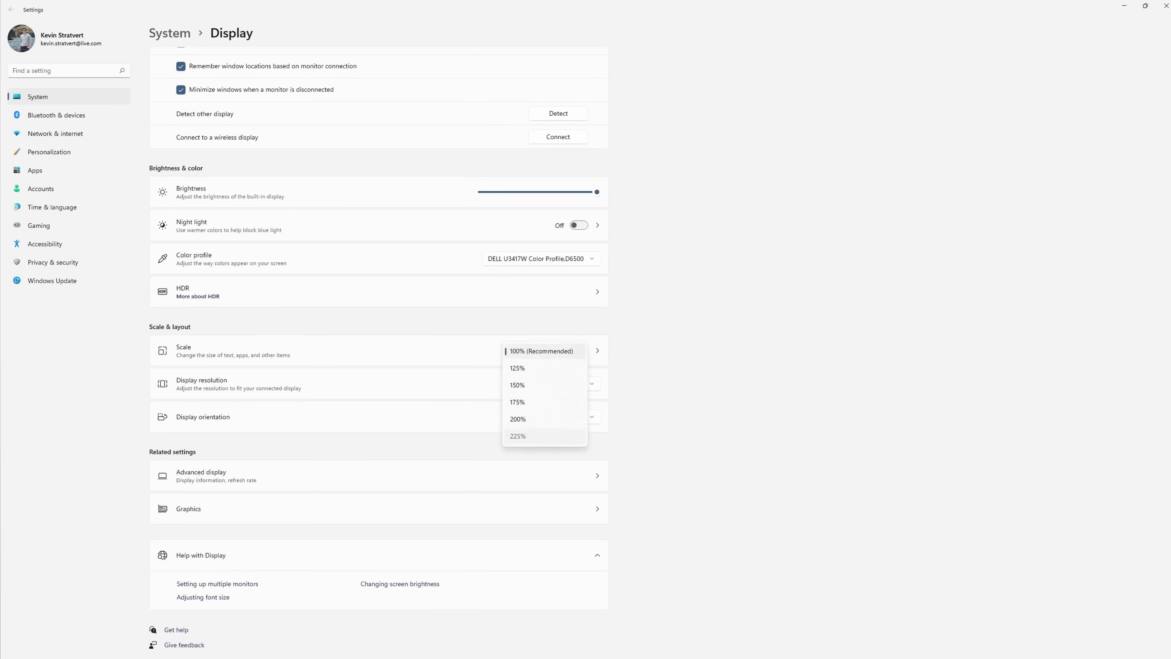
left_click(517, 436)
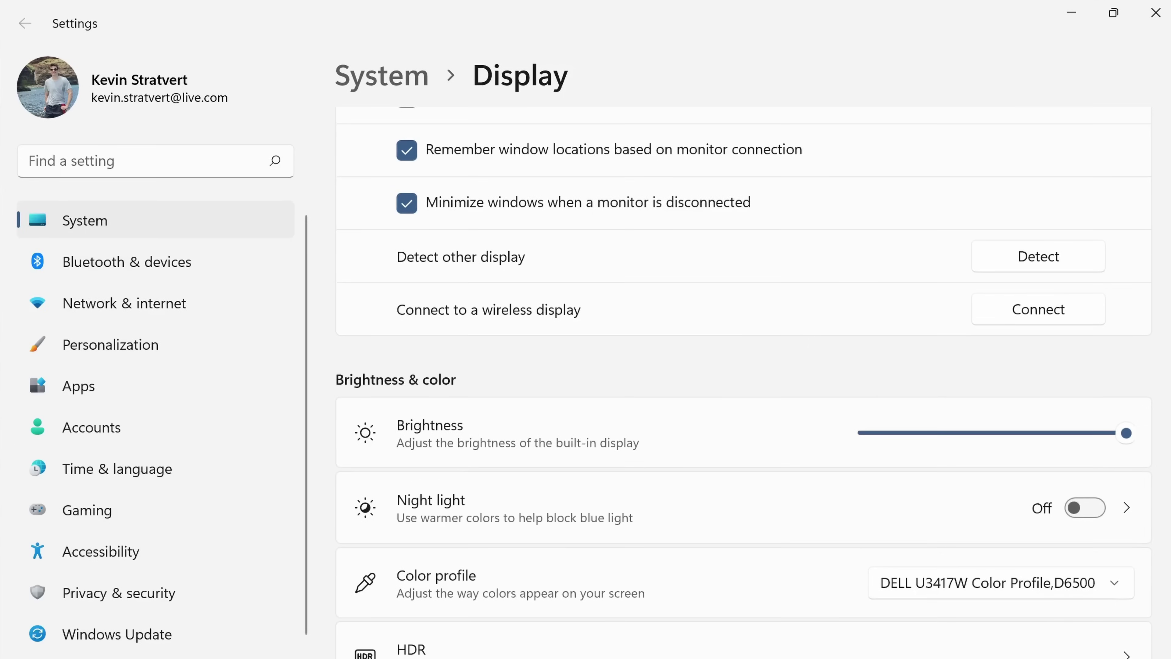
Set the display orientation to Portrait
scroll(899, 301, "down", 10)
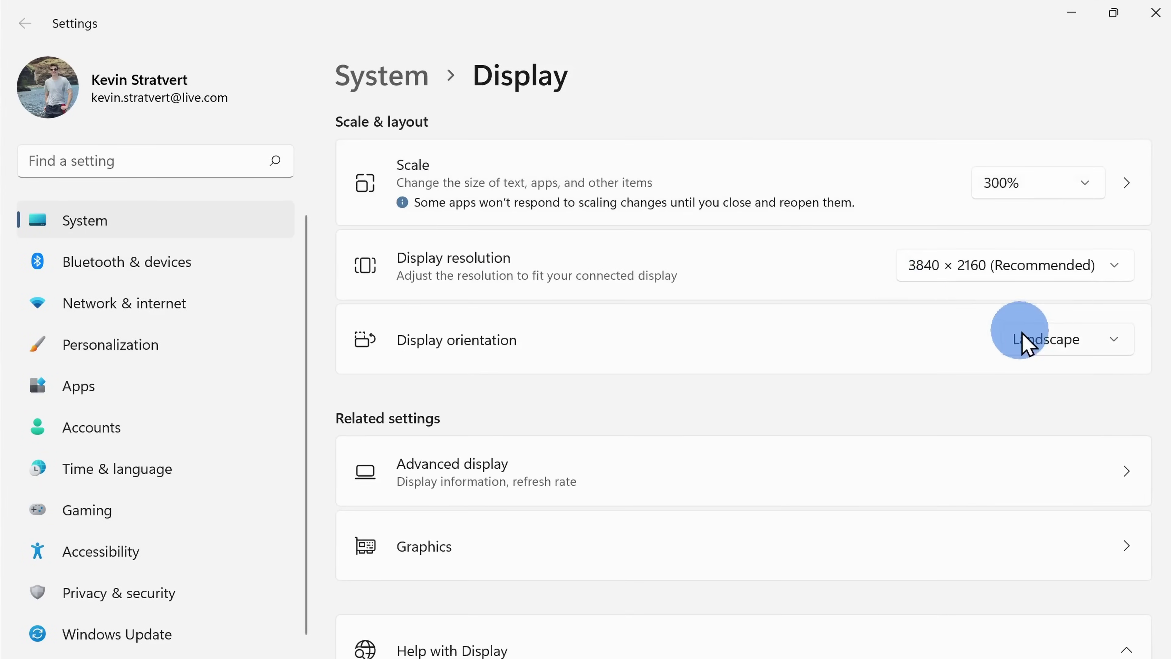
left_click(1048, 340)
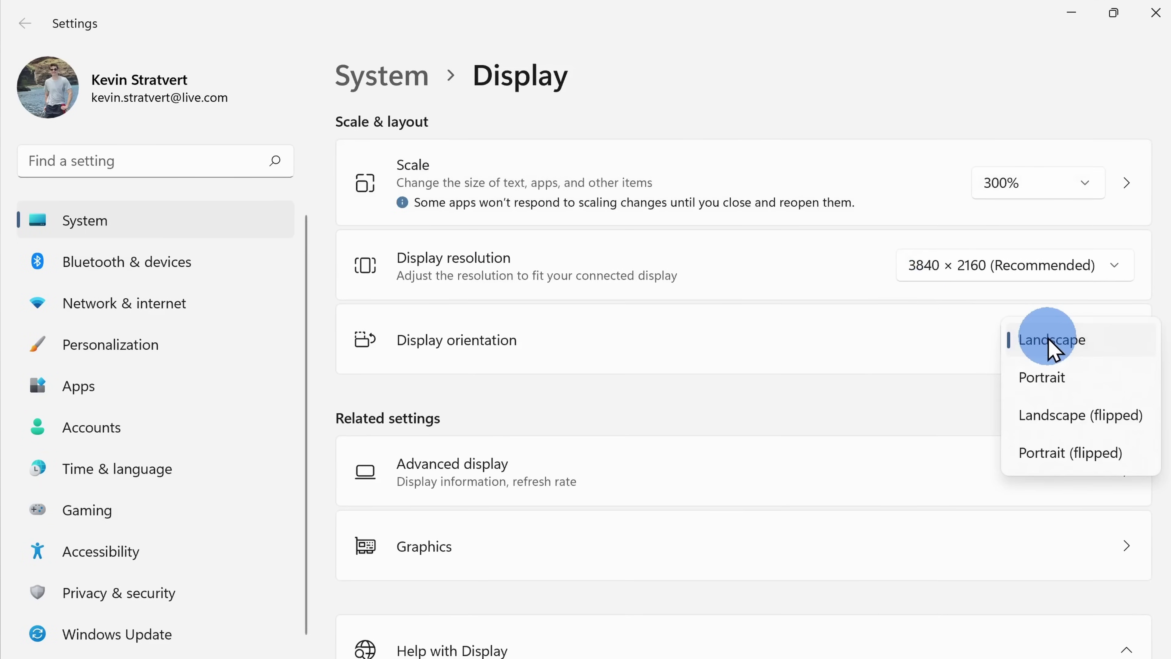
left_click(1056, 378)
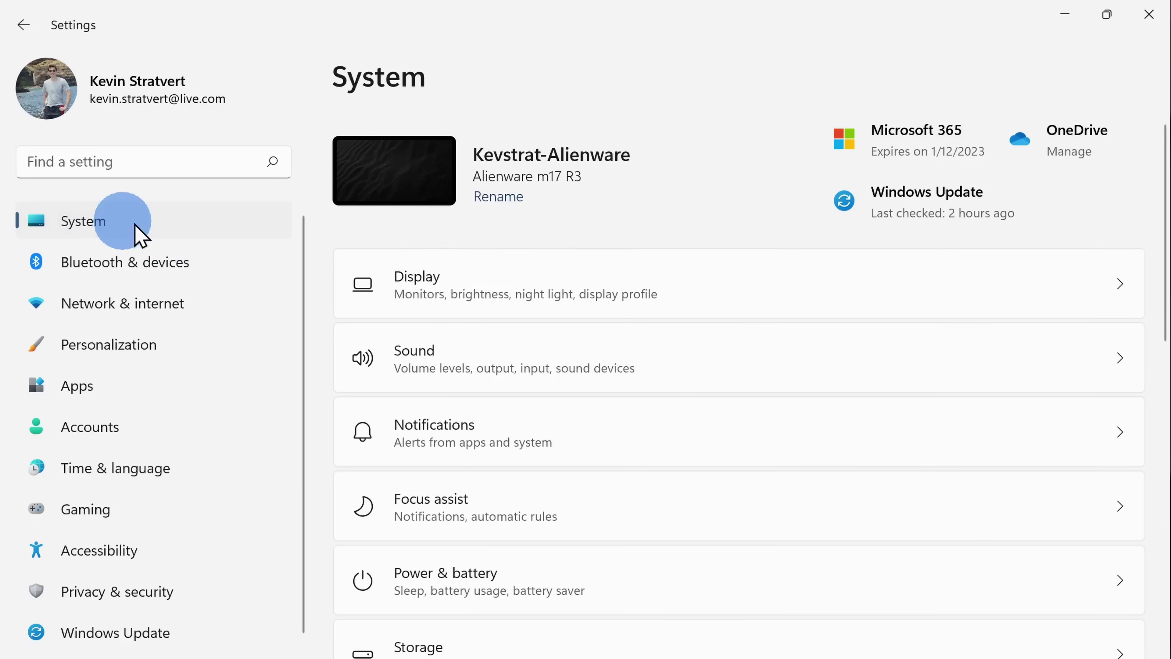
From Projecting to this PC, find 'wire' in optional features and install Wireless Display
scroll(465, 336, "down", 10)
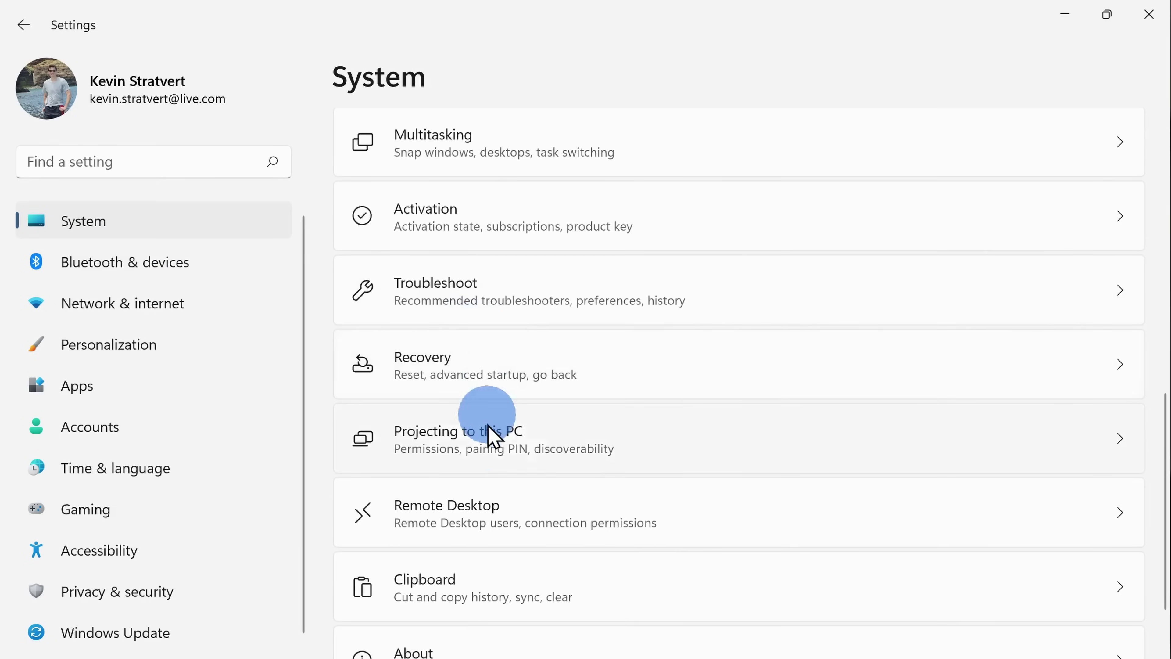
left_click(556, 450)
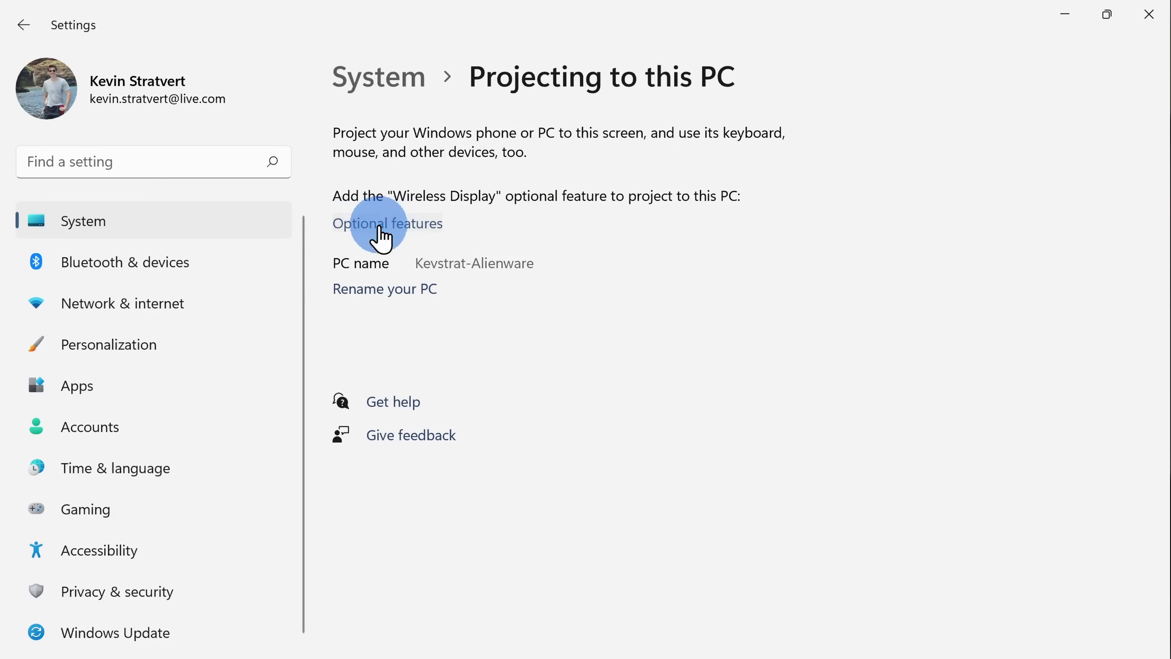
left_click(379, 226)
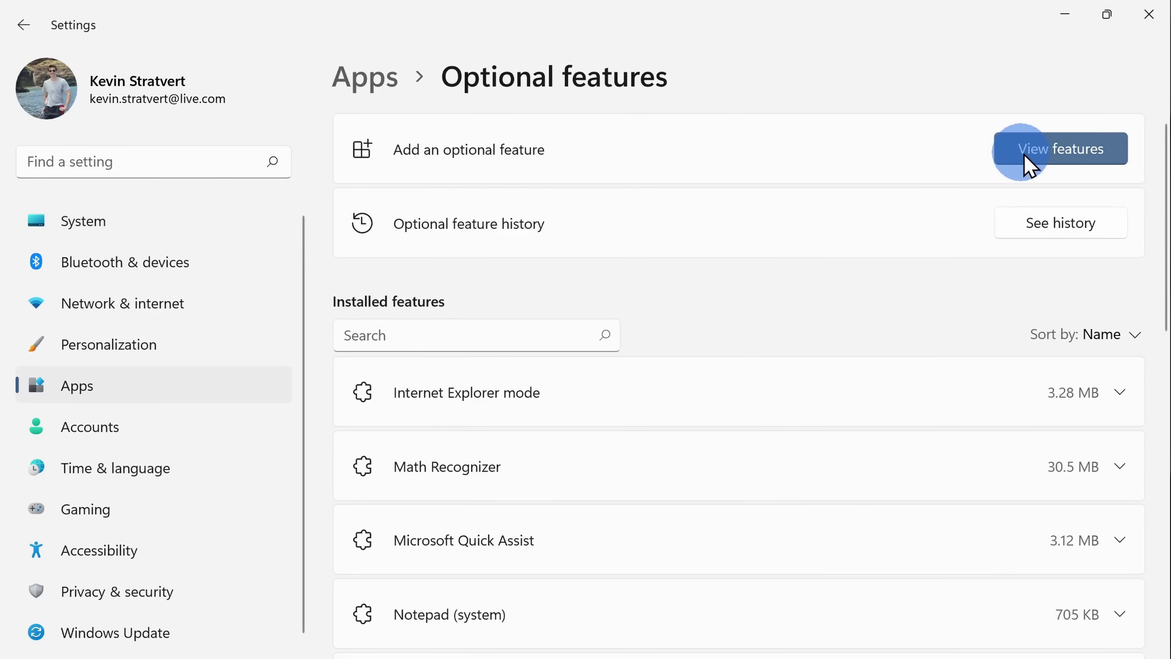
left_click(1035, 157)
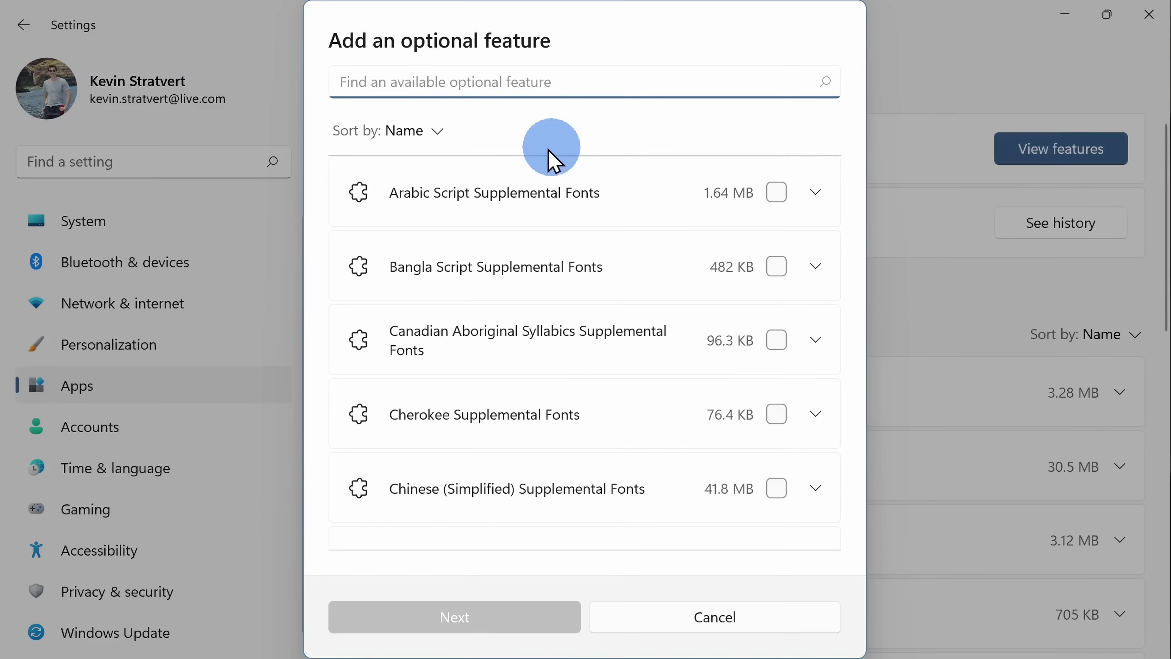
type("wireless")
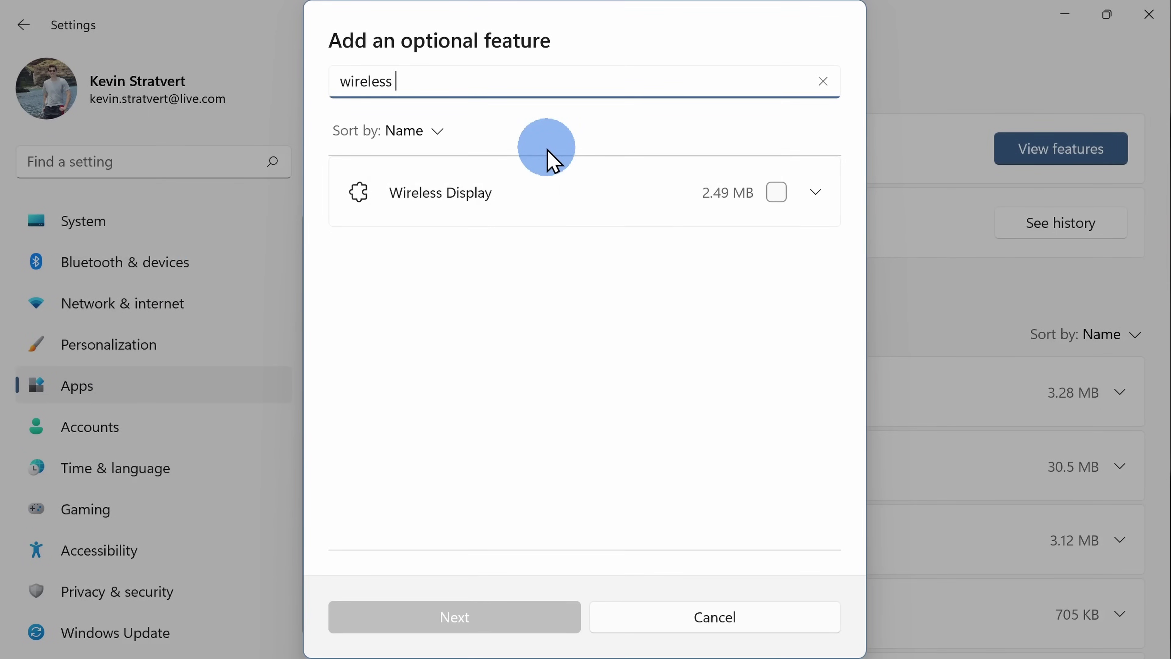
left_click(777, 193)
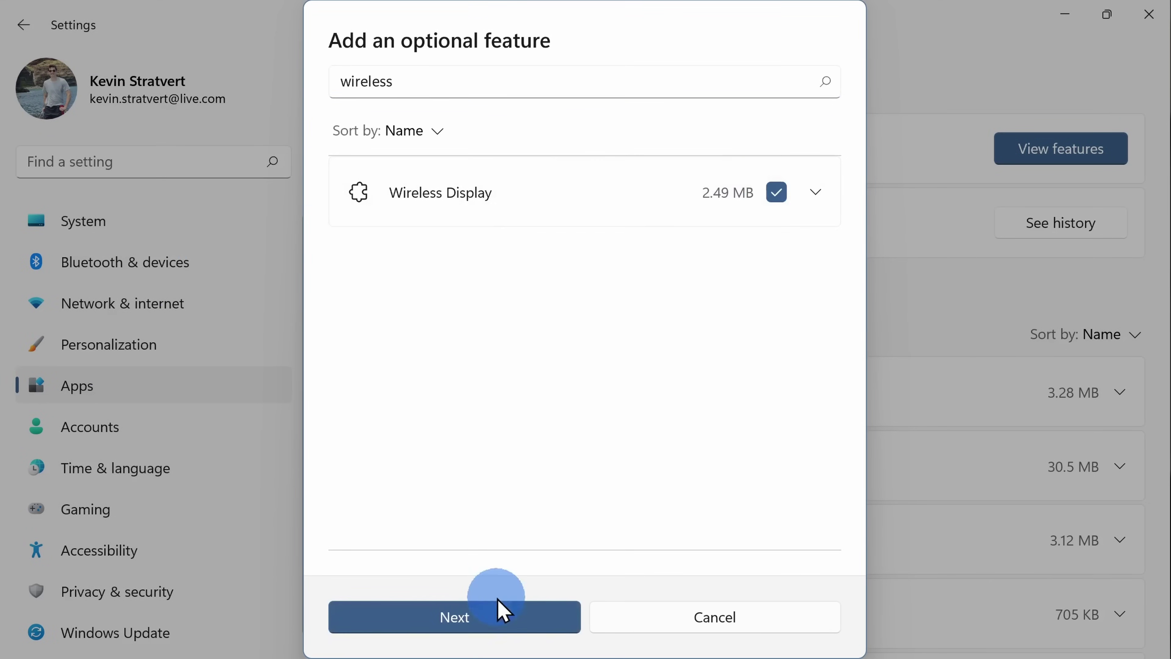
left_click(500, 612)
left_click(546, 614)
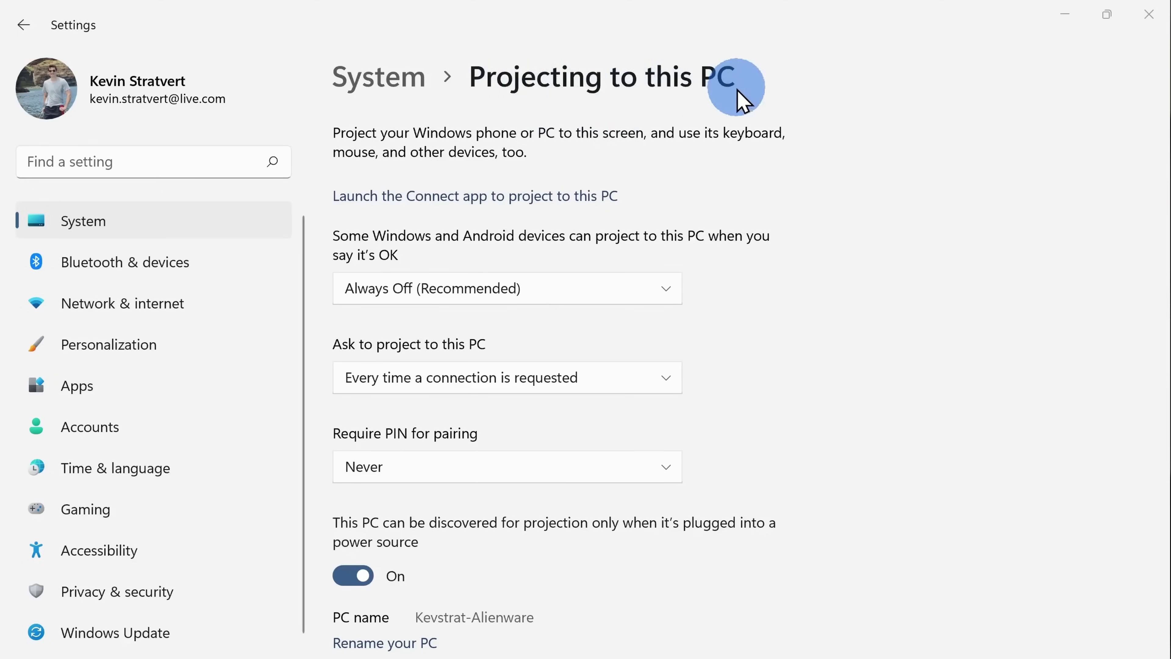
Launch the Connect app and cast the other PC's display to the laptop
left_click(447, 197)
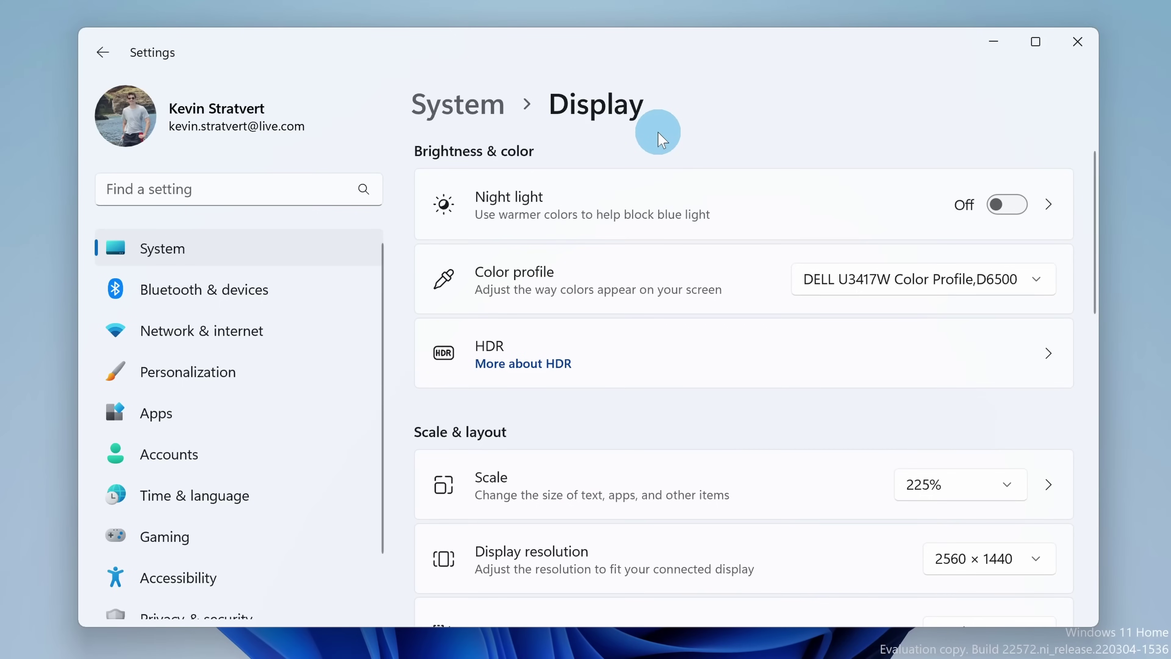
scroll(657, 134, "down", 5)
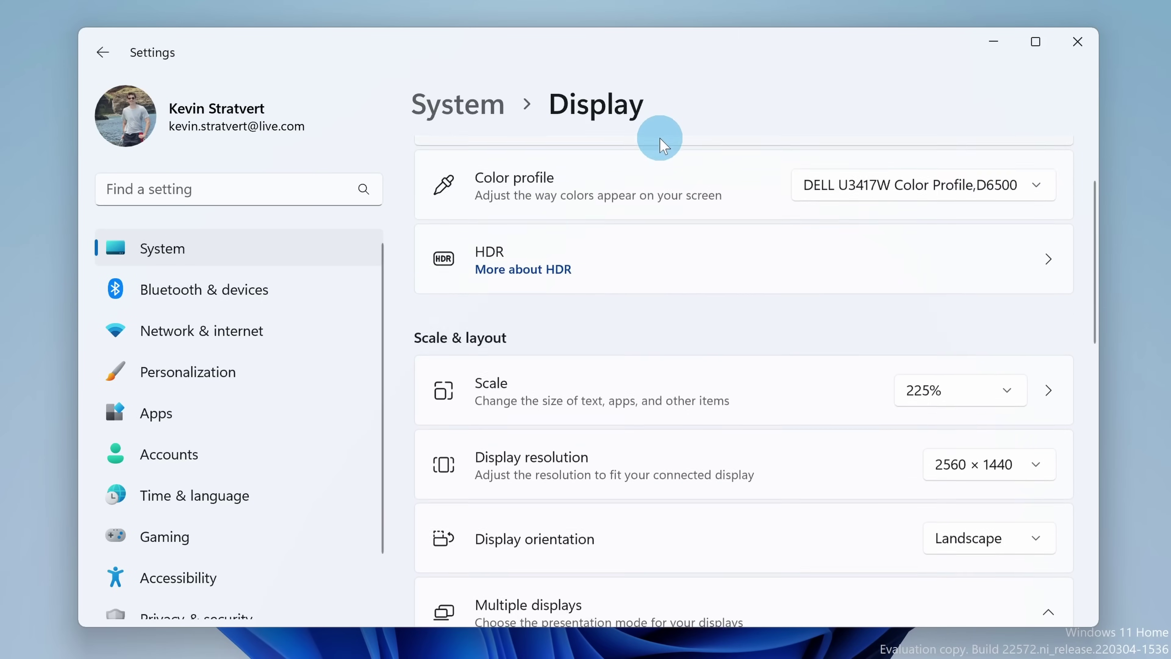
scroll(664, 185, "down", 4)
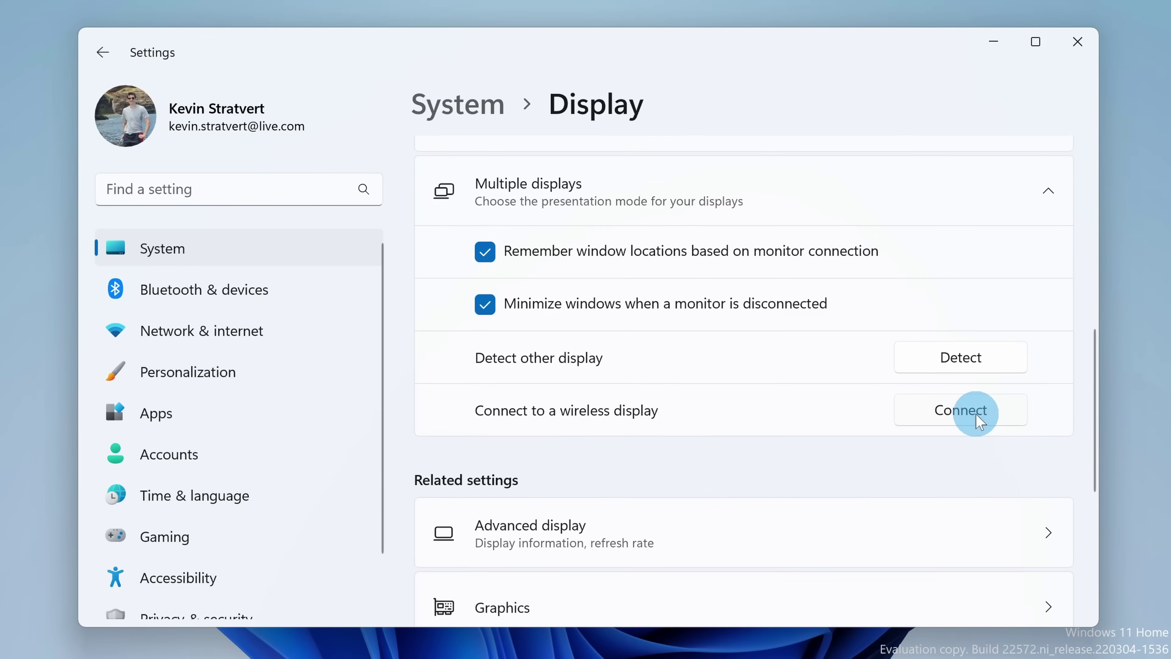
left_click(975, 414)
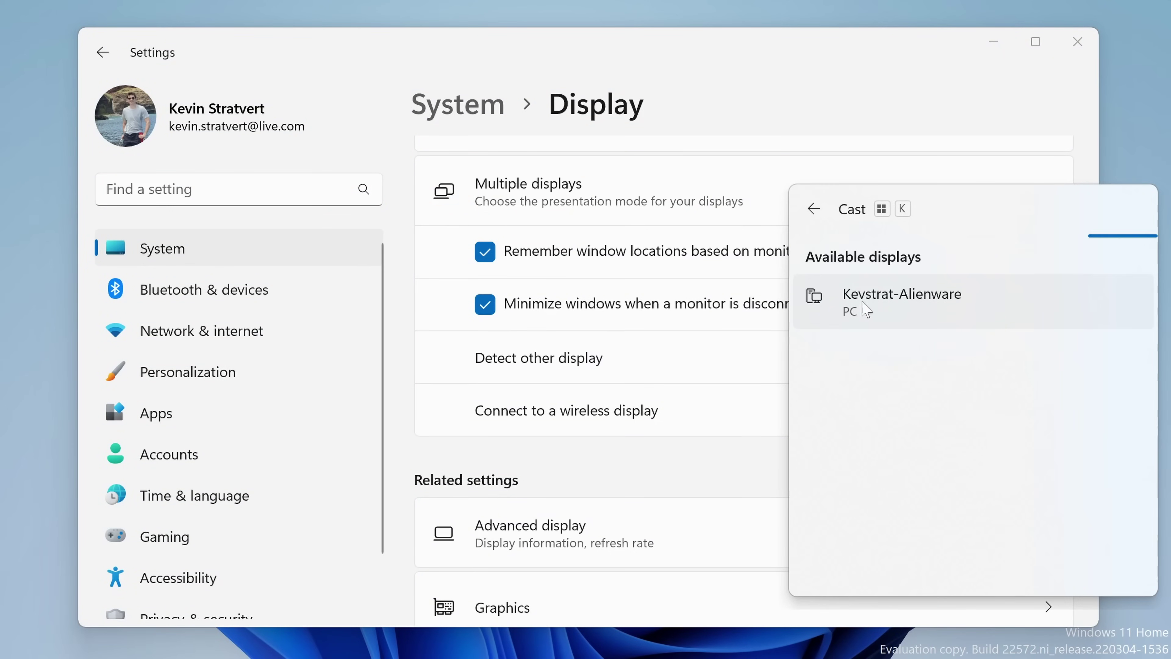
left_click(901, 315)
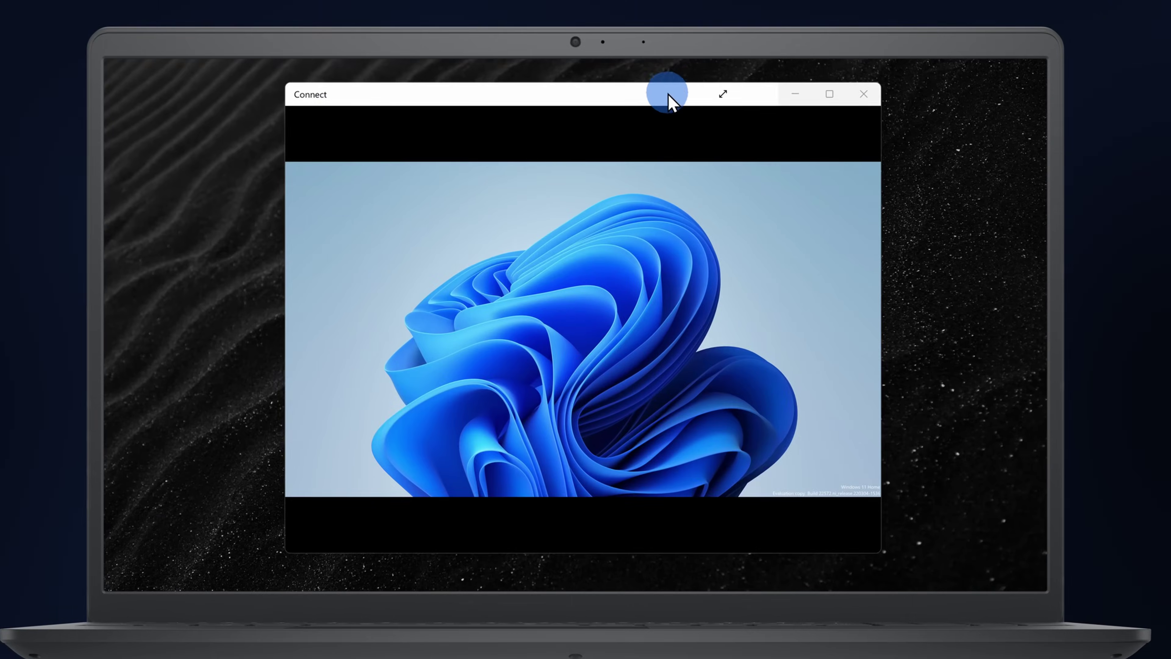
Reposition and widen the Connect window, then switch it to full screen
mouse_move(915, 227)
left_mouse_down()
mouse_move(904, 230)
mouse_move(929, 230)
mouse_move(916, 234)
left_mouse_up()
left_click_drag(667, 102, 663, 101)
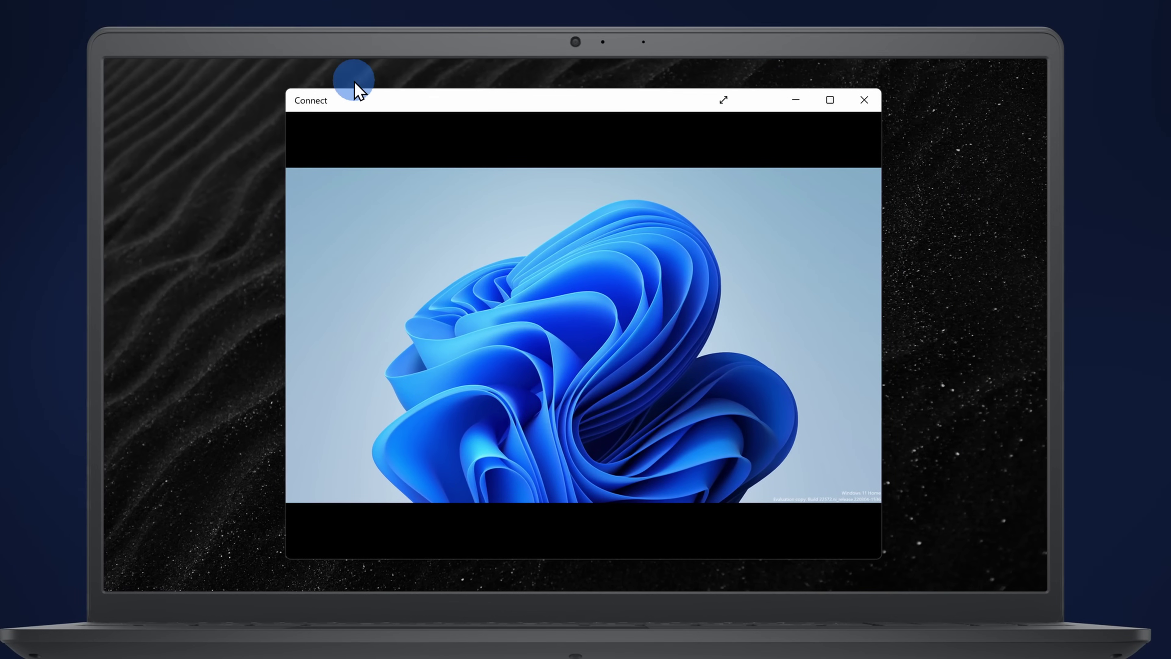
left_click_drag(282, 90, 314, 92)
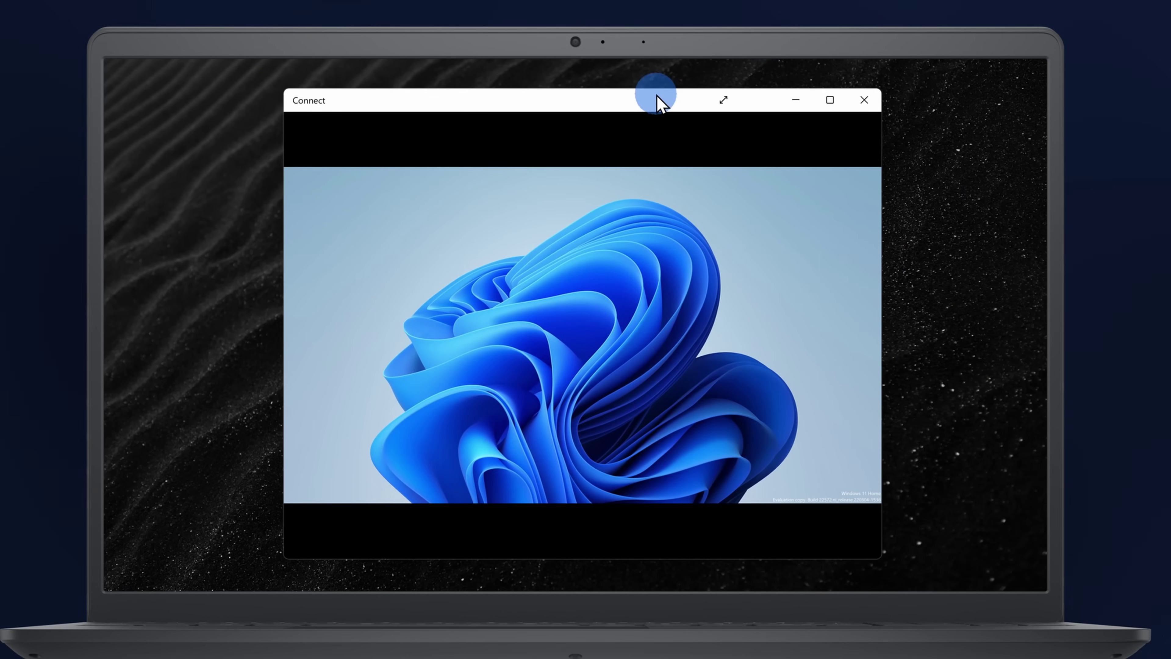
left_click(714, 102)
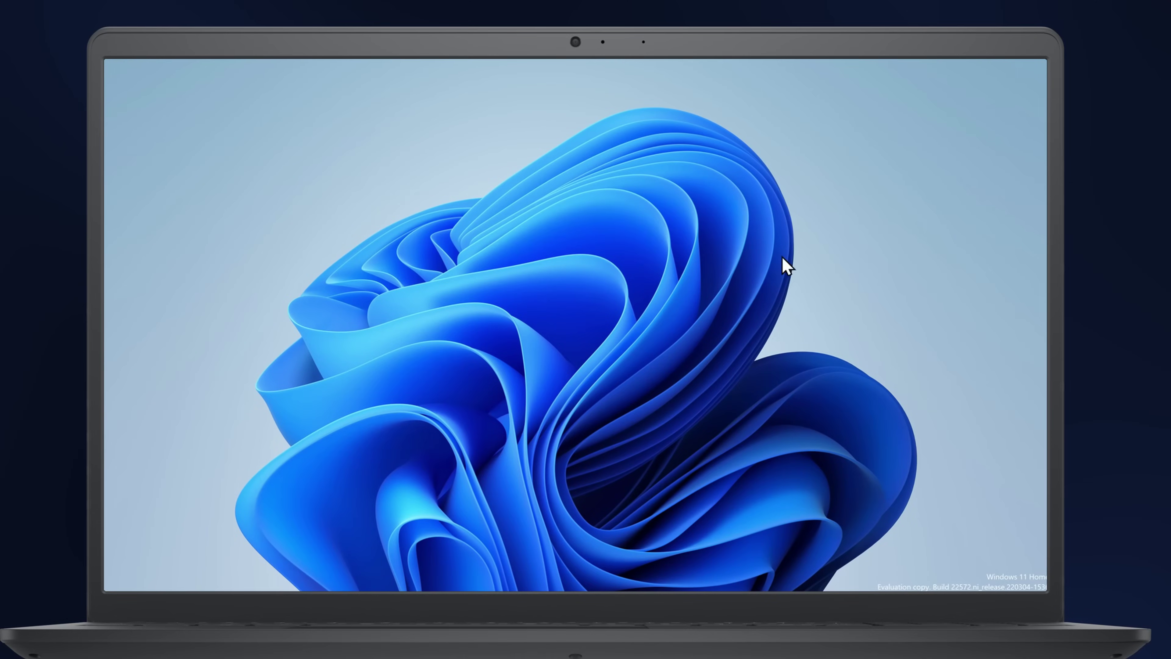
left_click(130, 384)
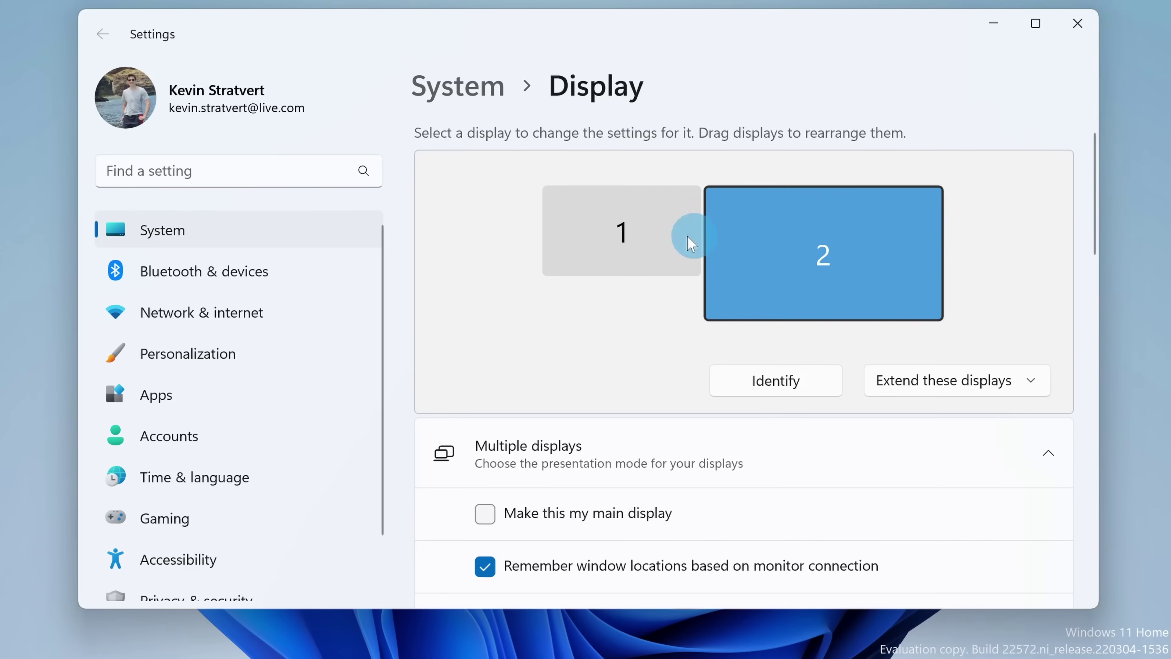
Select displays 1 and 2 in the arrangement, then bring up the Win+P Project panel
left_click(647, 233)
left_click(798, 235)
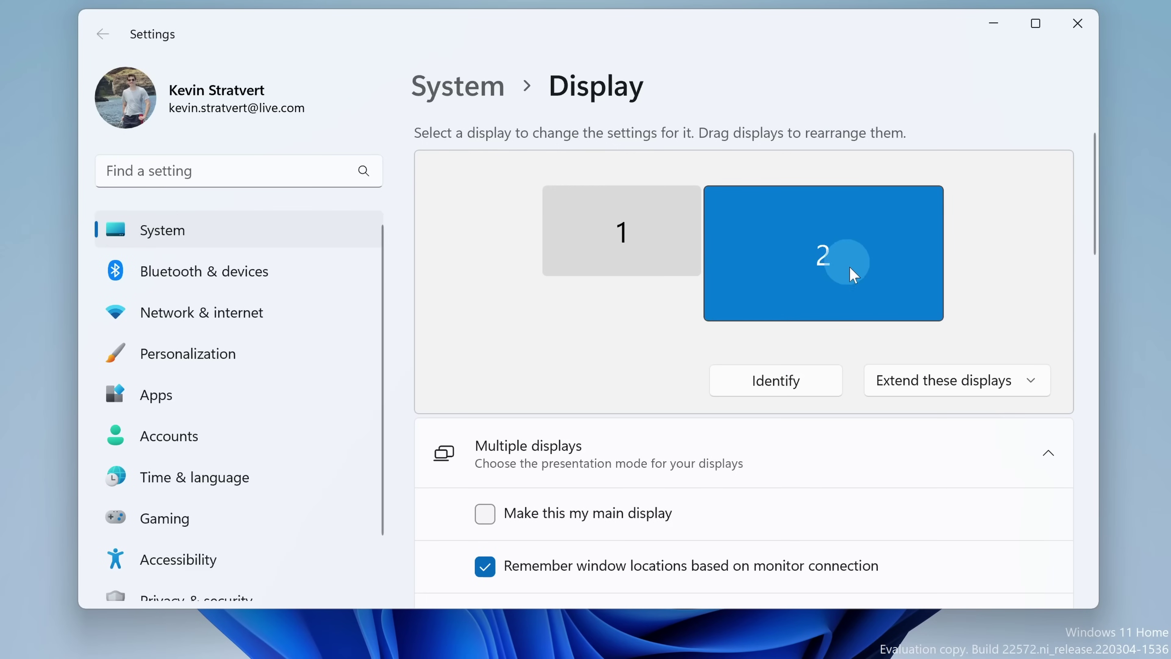
scroll(786, 247, "down", 6)
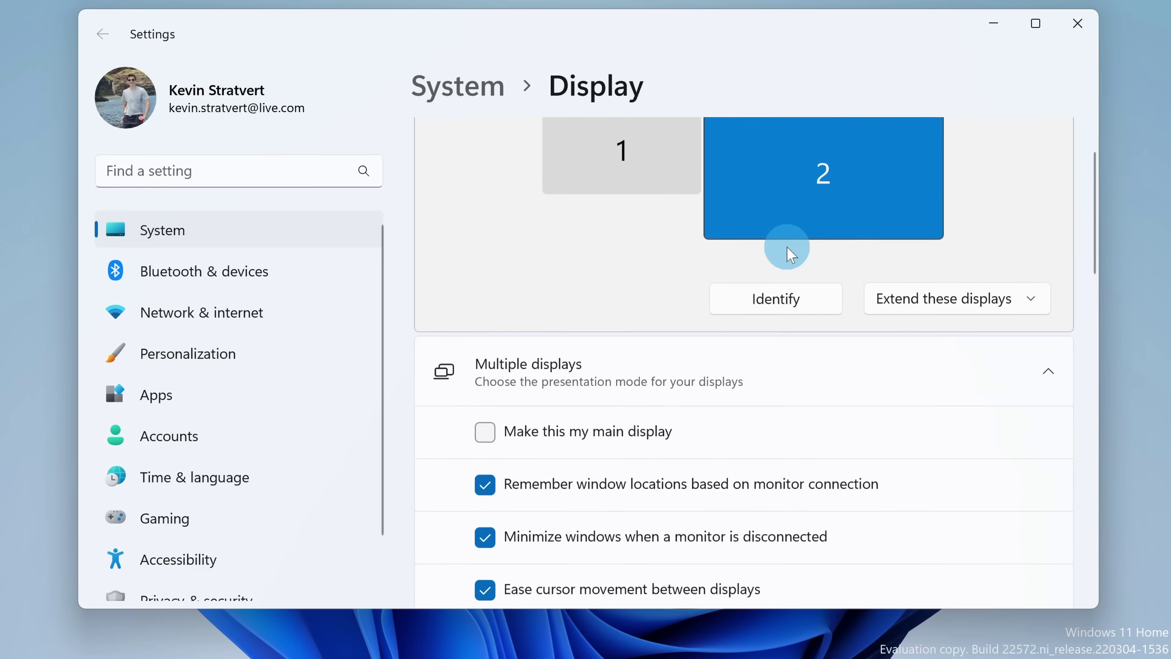
scroll(790, 254, "up", 4)
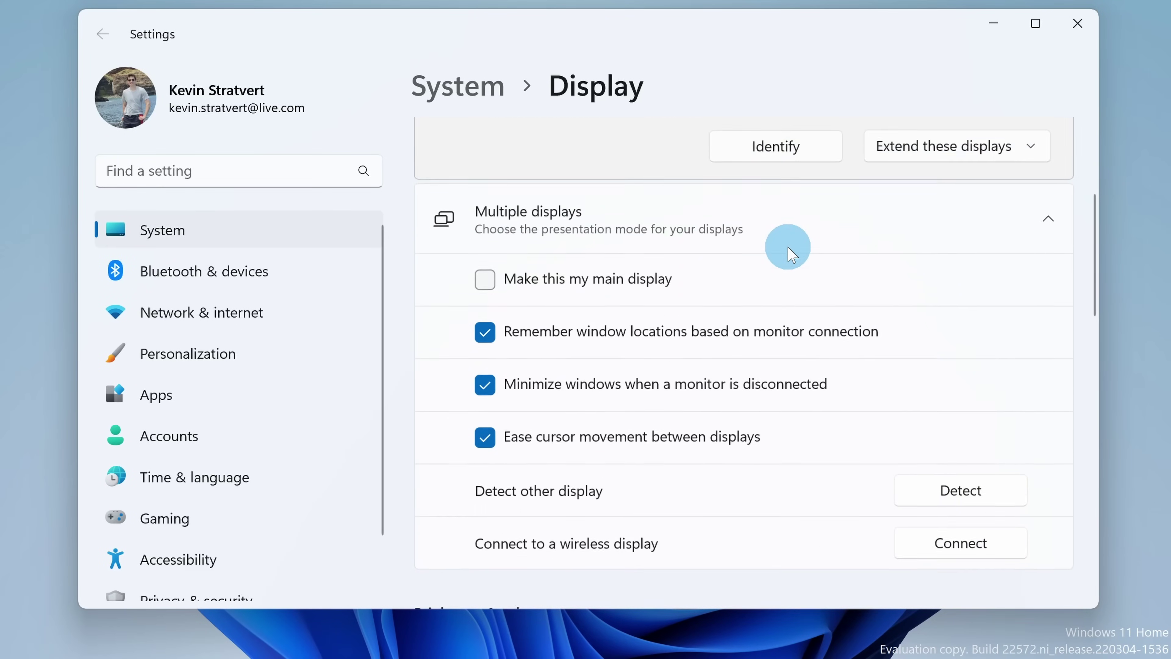
scroll(778, 308, "down", 1)
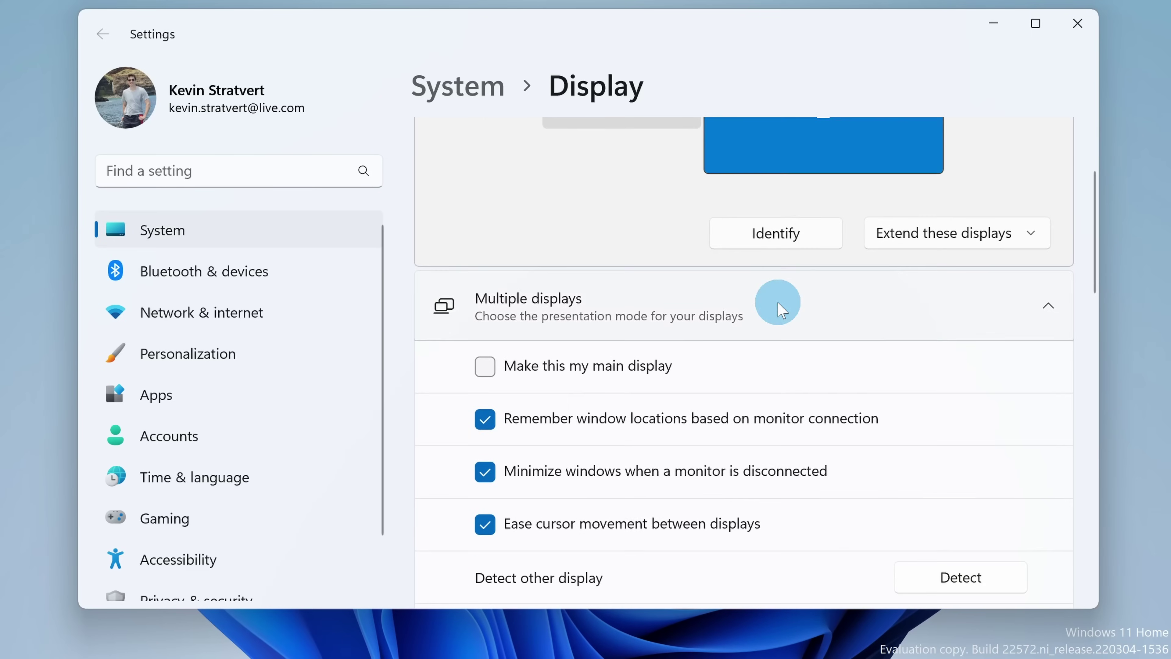
scroll(784, 277, "up", 3)
left_click_drag(819, 249, 844, 251)
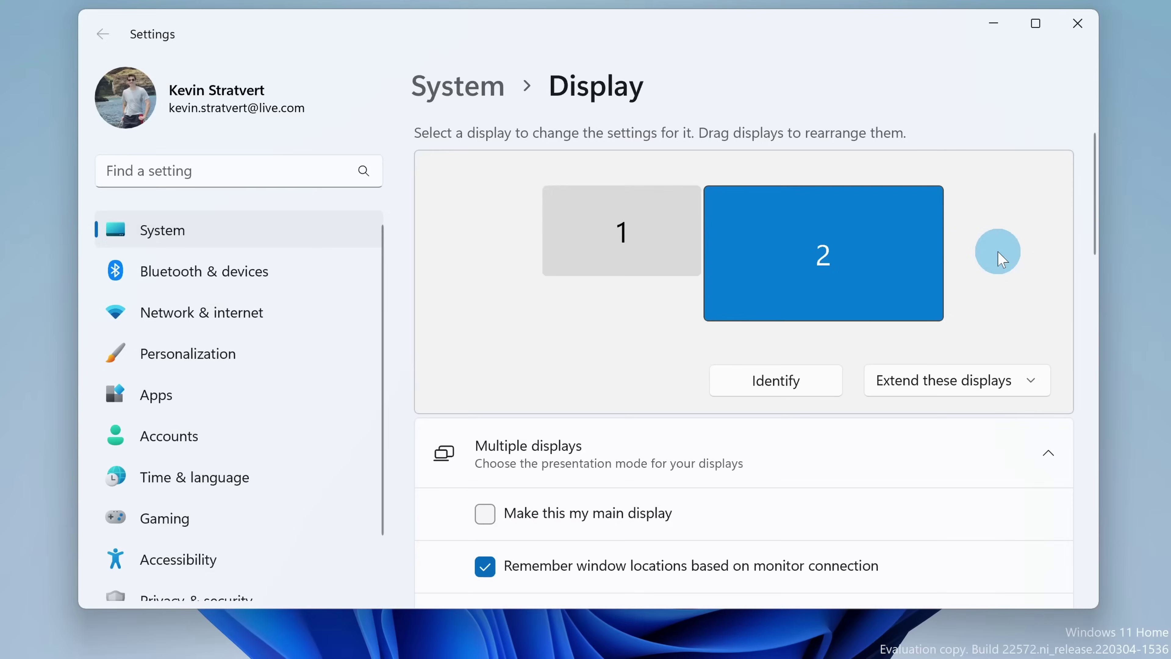
key("super+p")
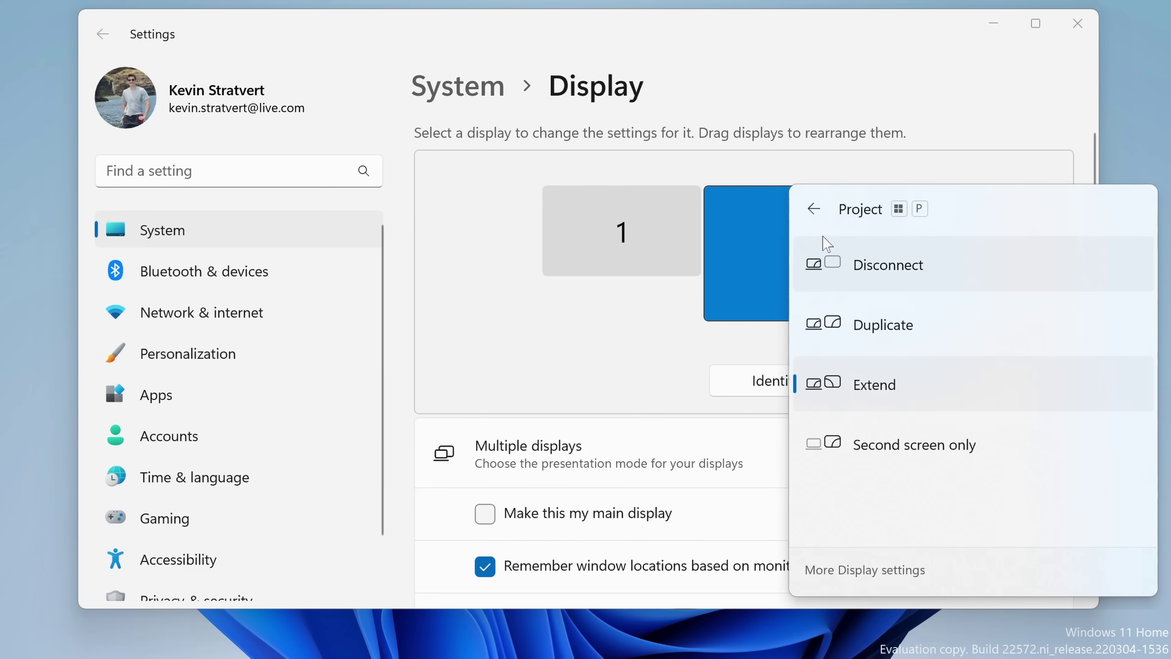